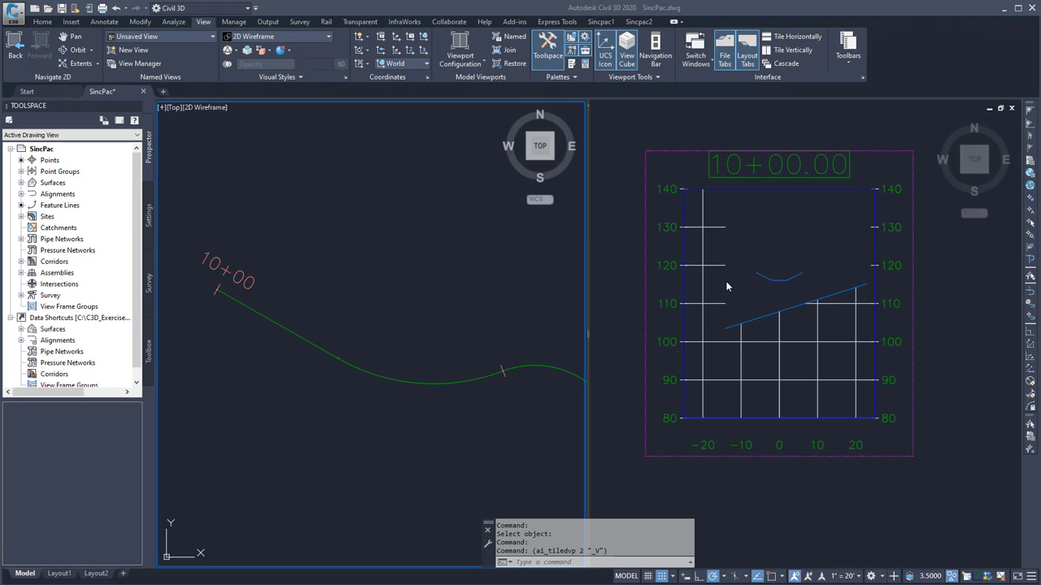
Activate the section view viewport, then make the plan viewport active again
left_click(761, 297)
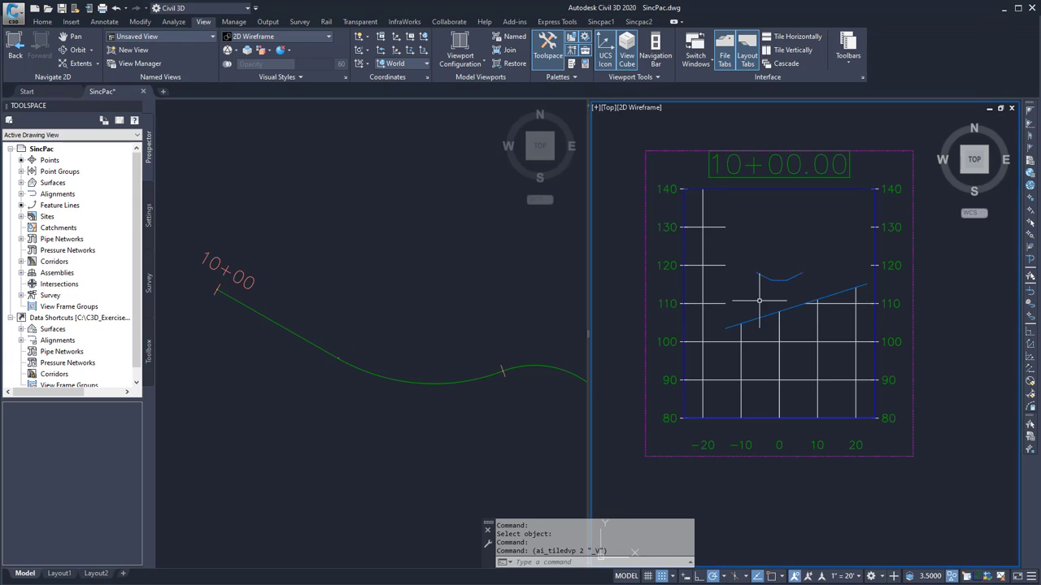
mouse_move(770, 290)
left_click(457, 323)
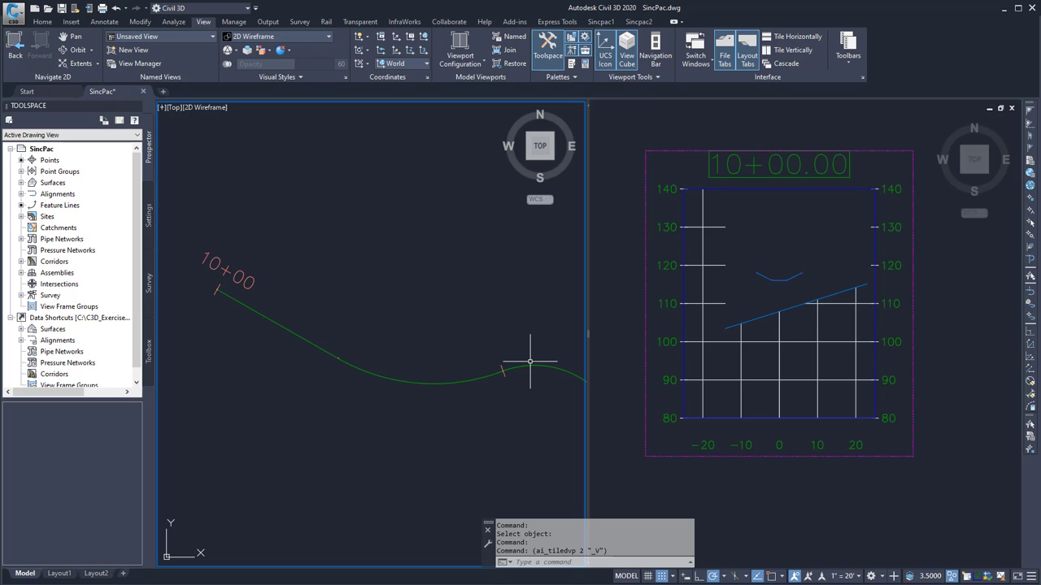
mouse_move(529, 361)
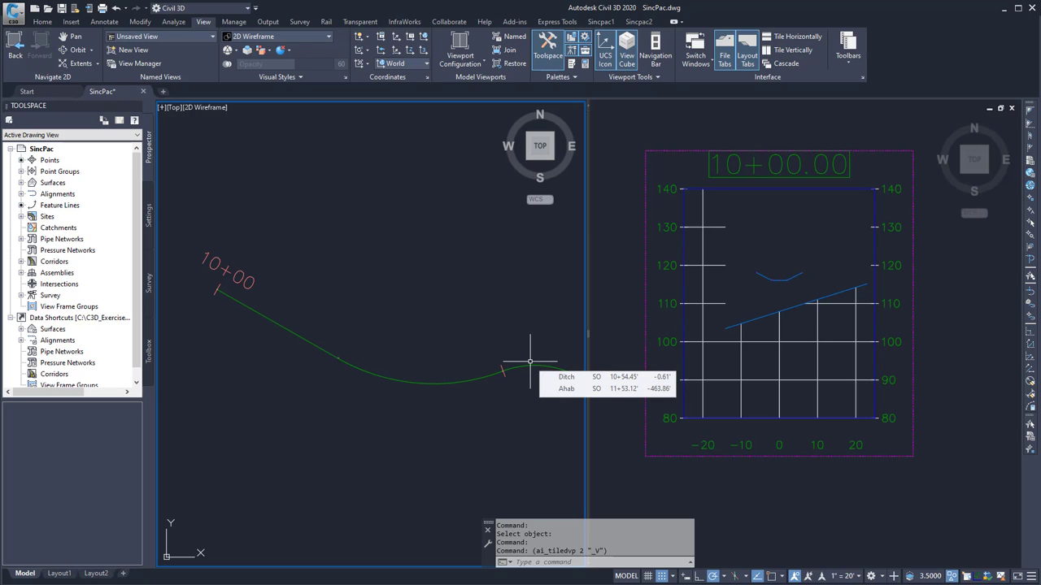
Run DIGITIZESECTIONTO3DPOLY from the Sincpac2 tools to open the Digitize Section palette
left_click(634, 23)
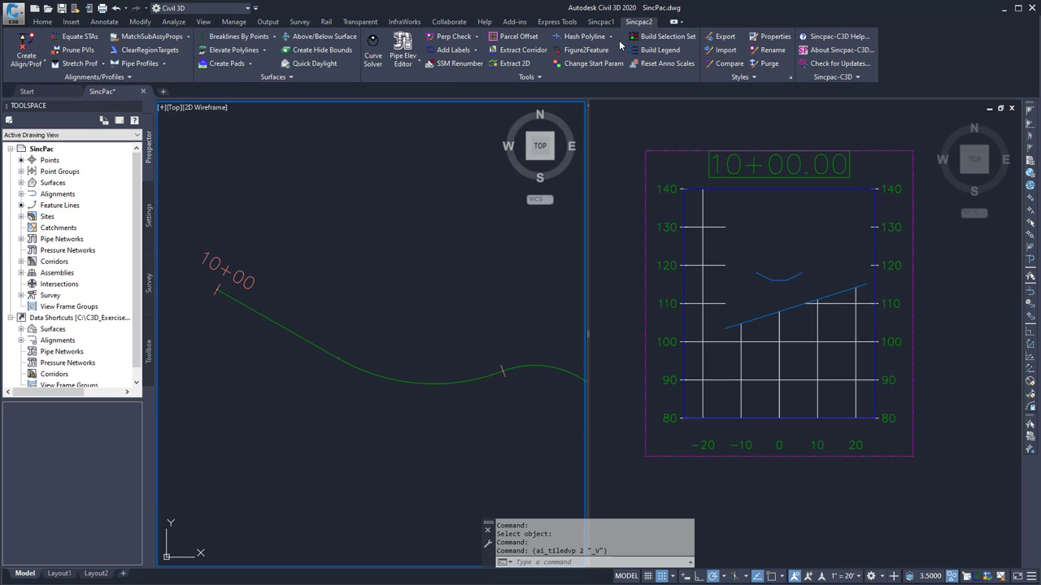
left_click(537, 80)
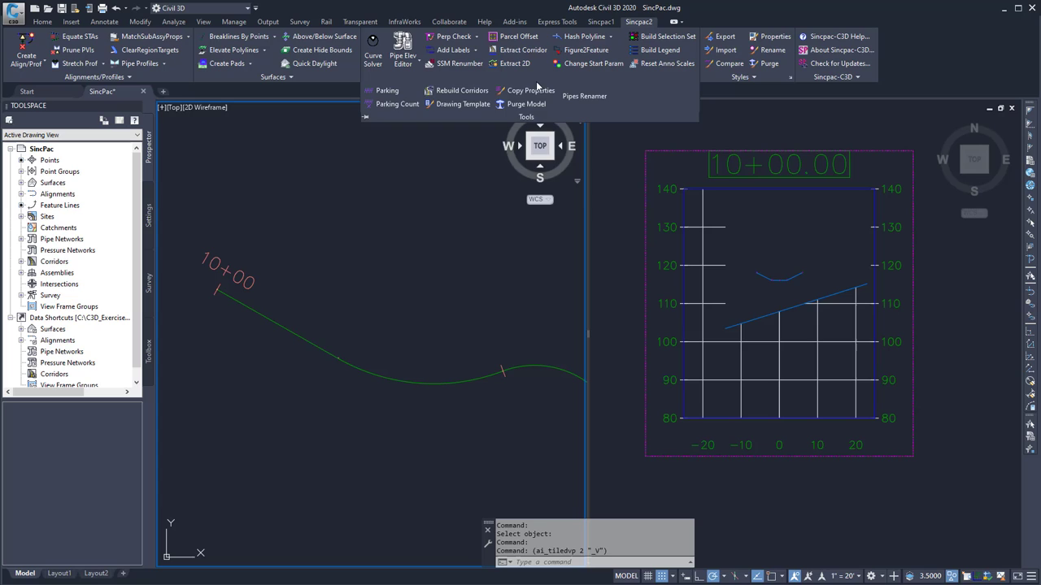
left_click(423, 325)
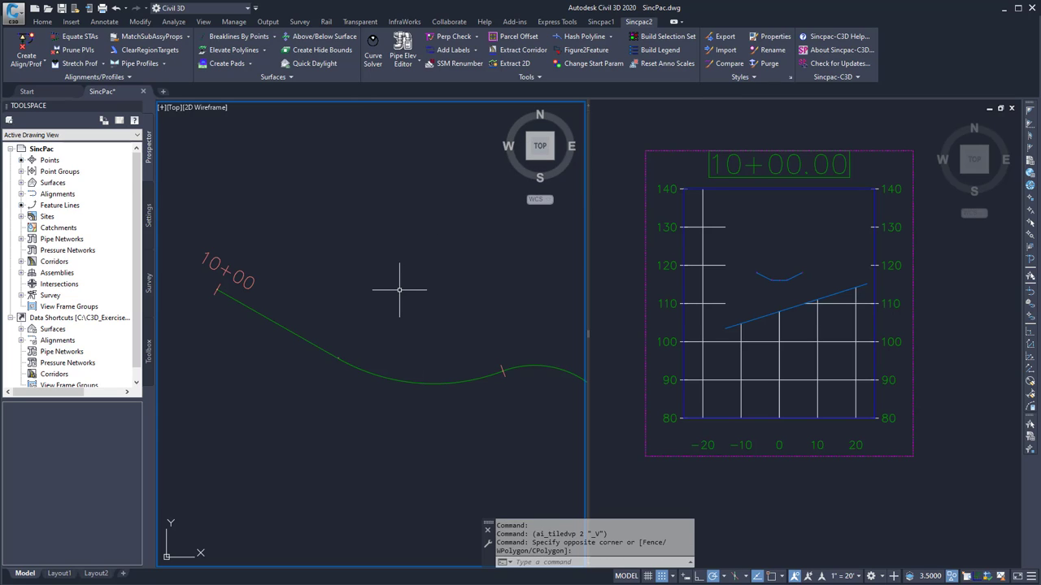
type("di")
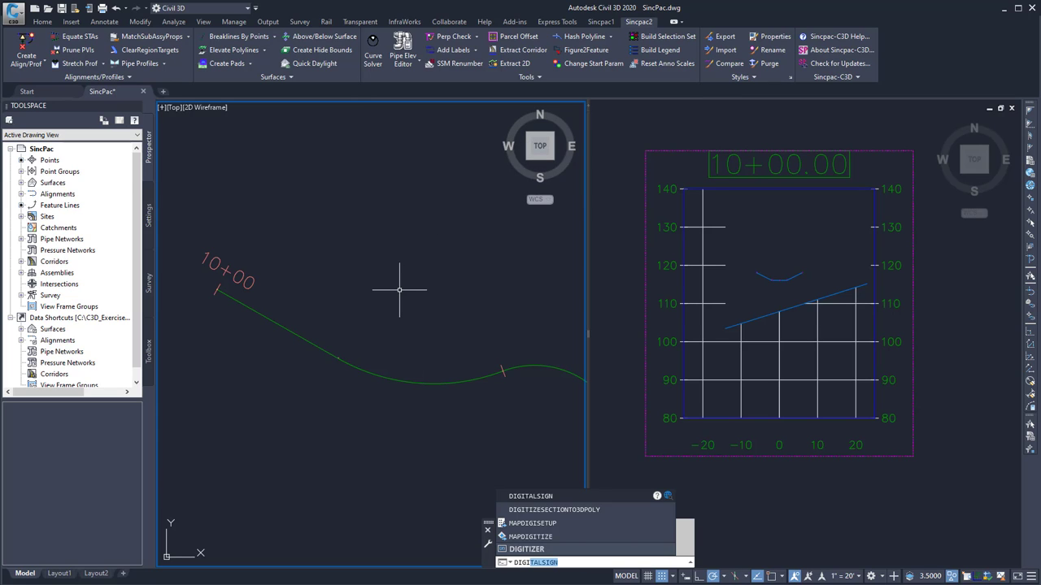
key("Down")
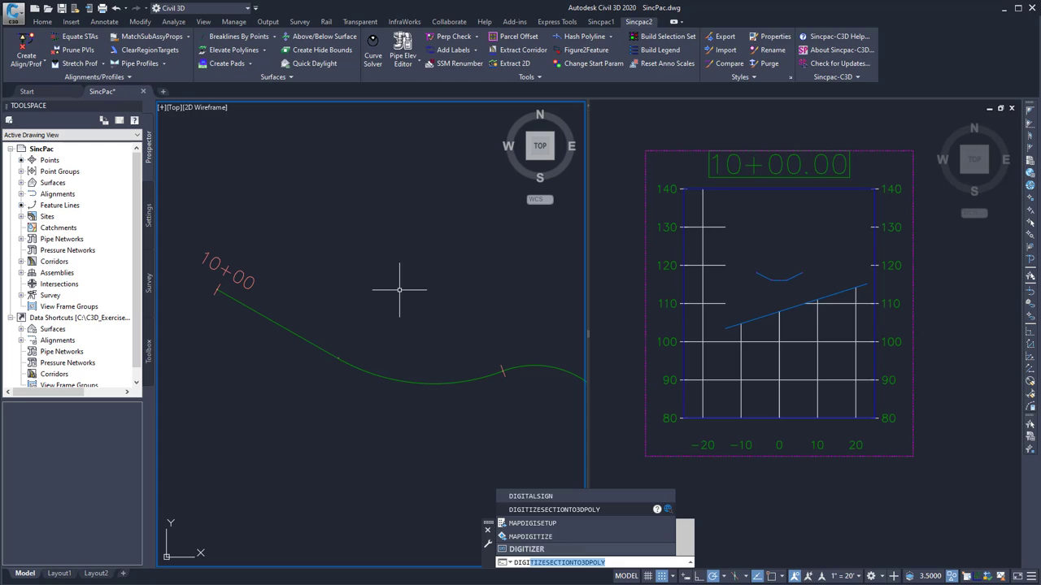
key("Return")
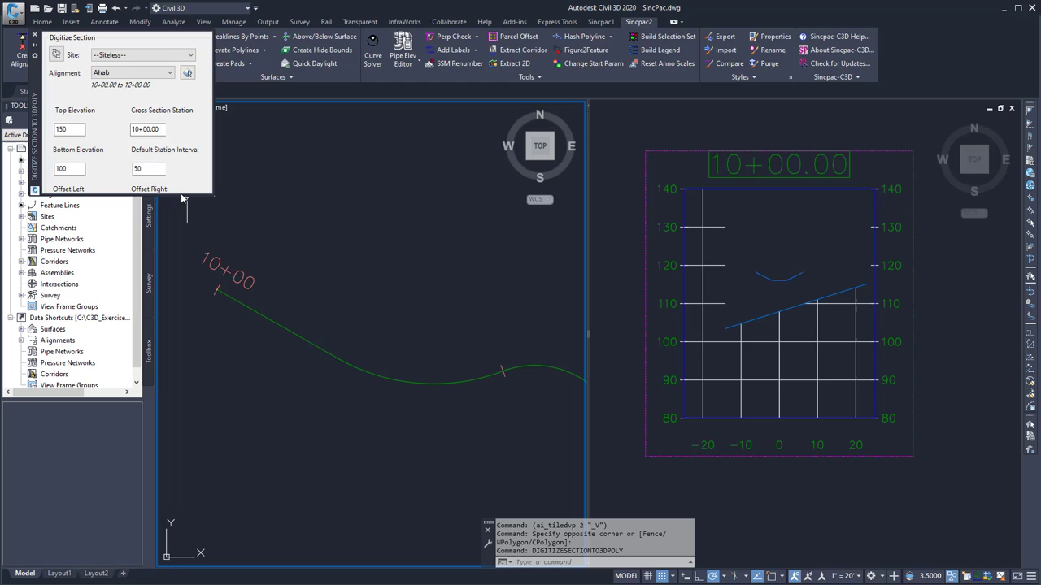
Enlarge the Digitize Section palette, then set alignment Ditch, top elevation 140, bottom elevation 80
left_click_drag(184, 196, 185, 314)
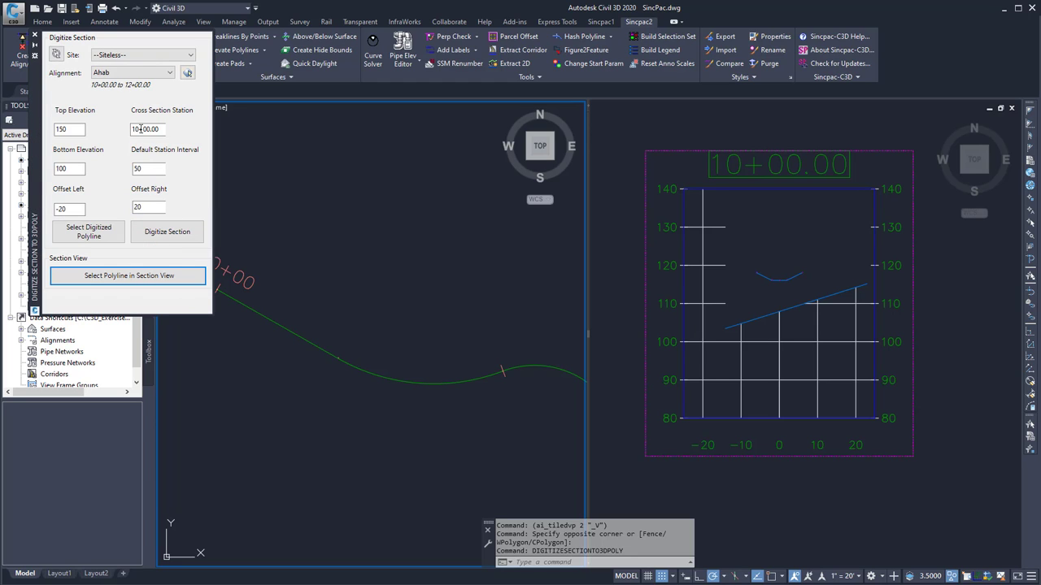
left_click(105, 74)
left_click(105, 101)
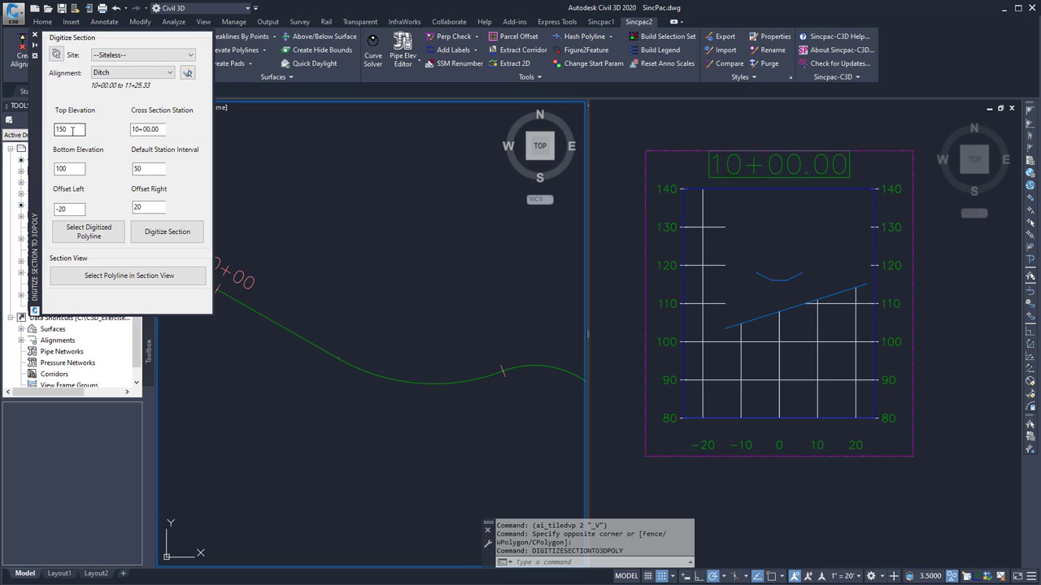
left_click(670, 170)
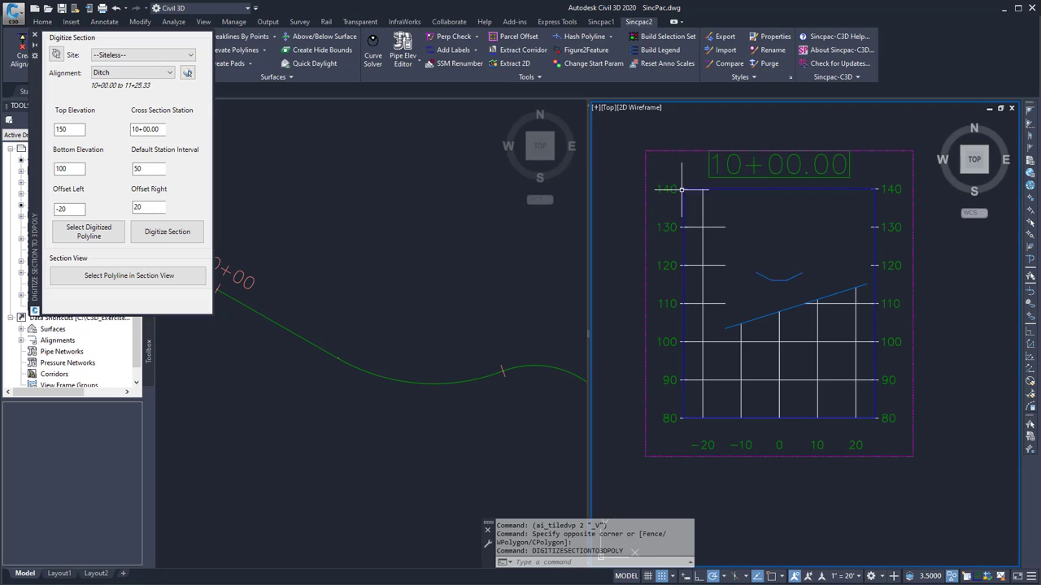
double_click(73, 129)
type("140")
left_click(75, 170)
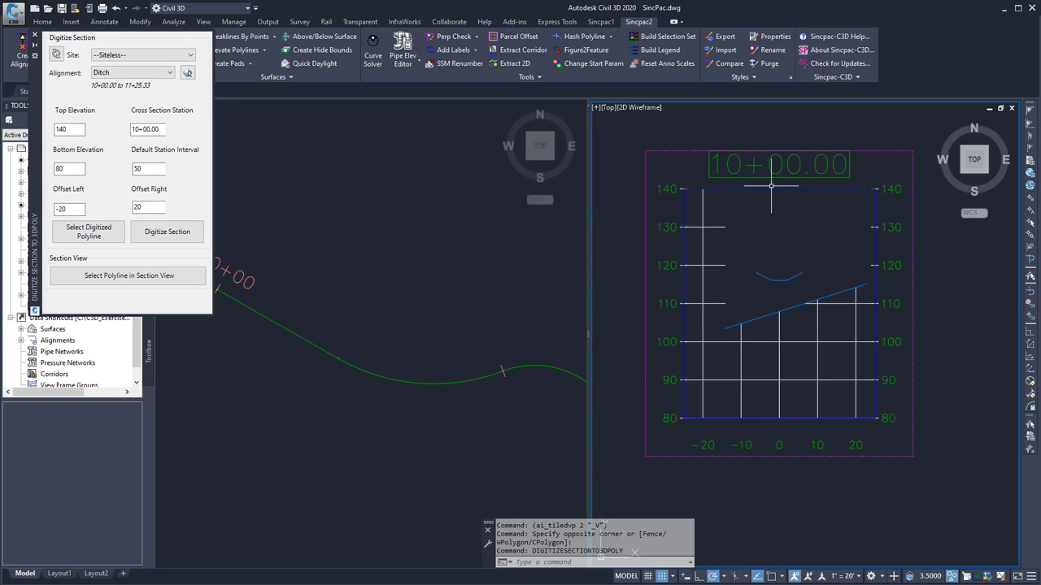
scroll(853, 172, "down", 4)
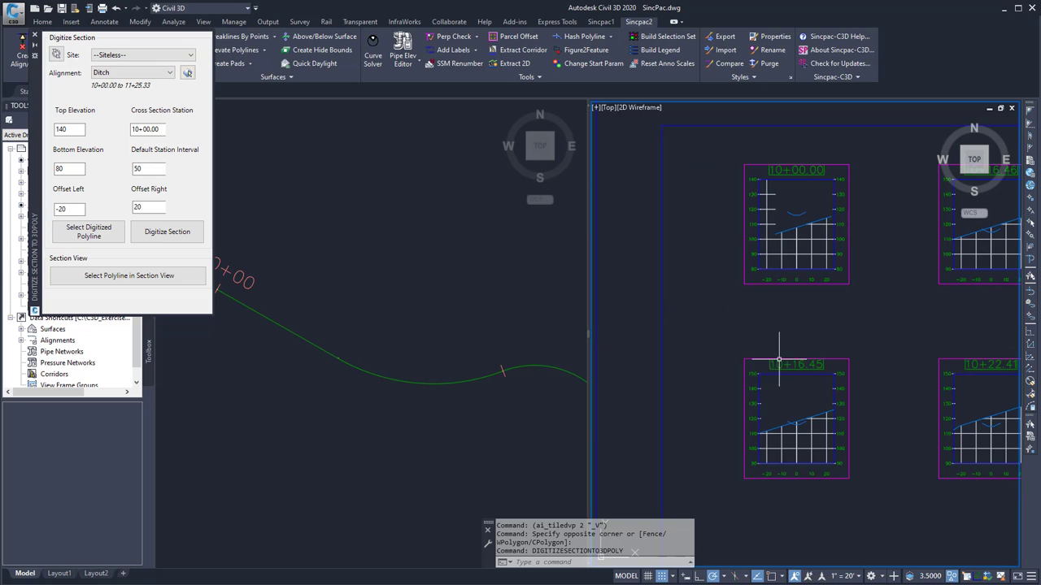
middle_click_drag(786, 333, 710, 359)
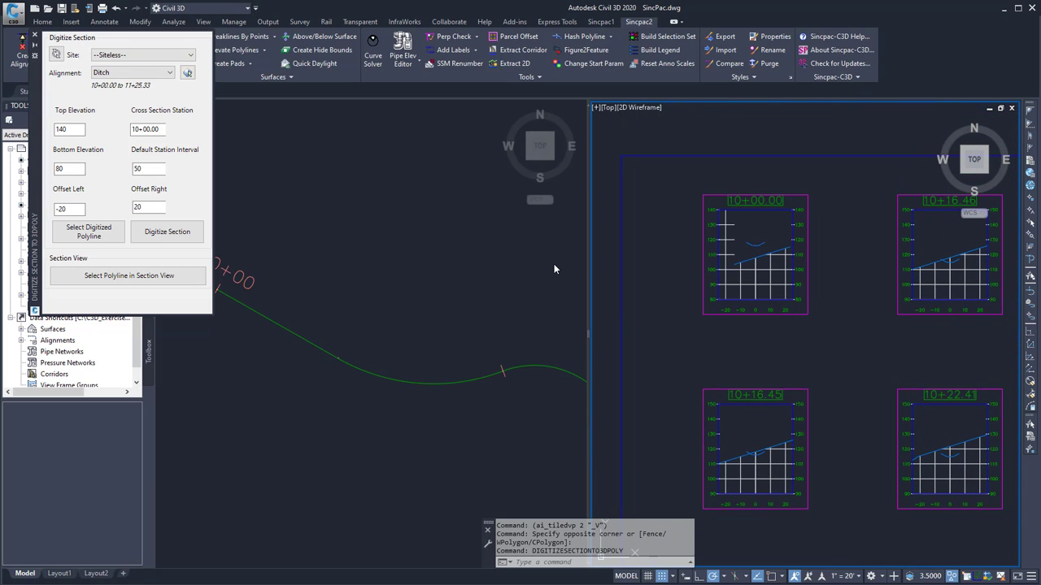
left_click(139, 170)
left_click(78, 209)
left_click(602, 289)
scroll(760, 299, "up", 5)
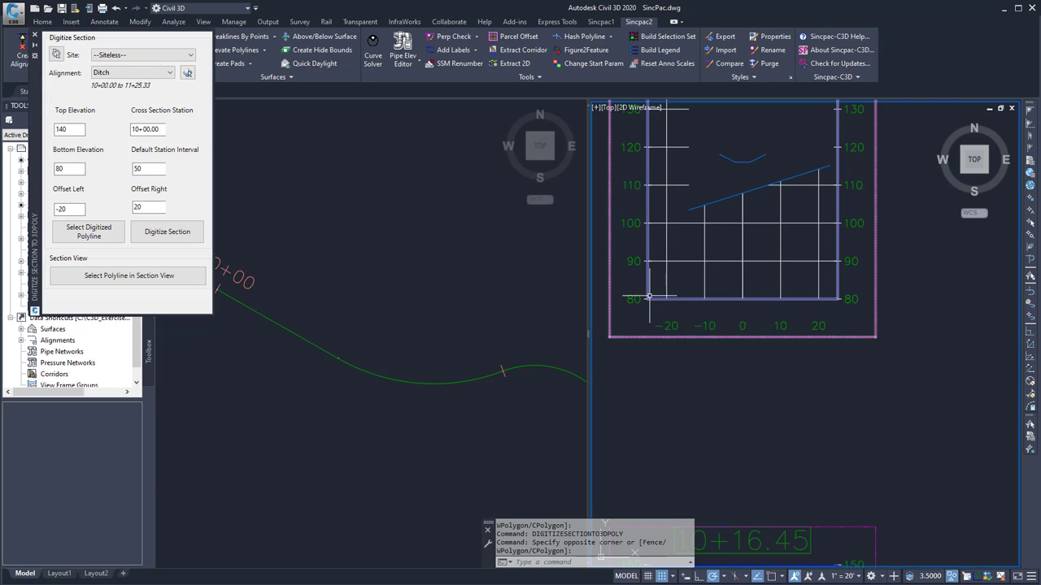
left_click(655, 306)
right_click(656, 306)
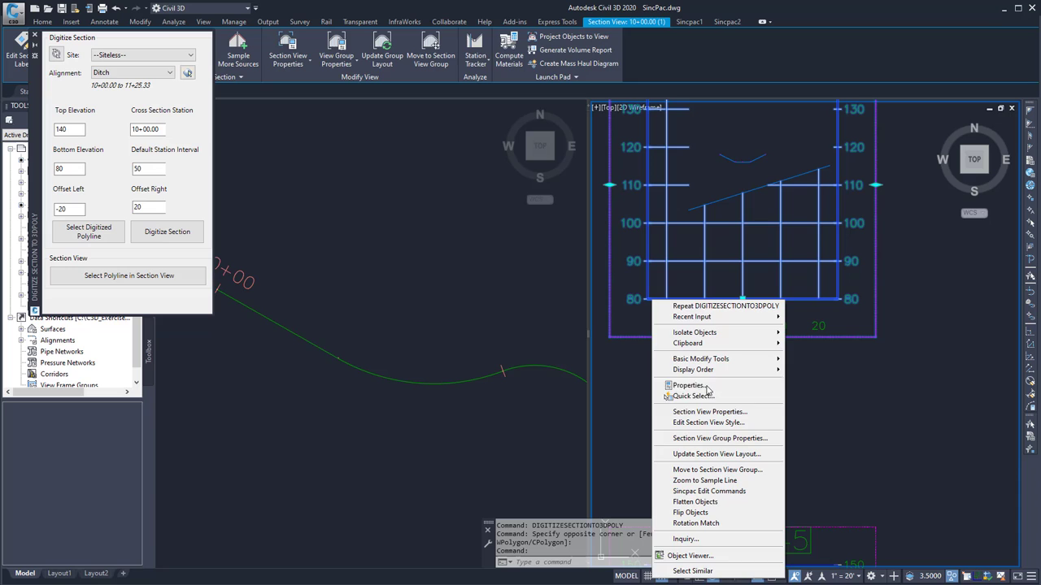
left_click(700, 412)
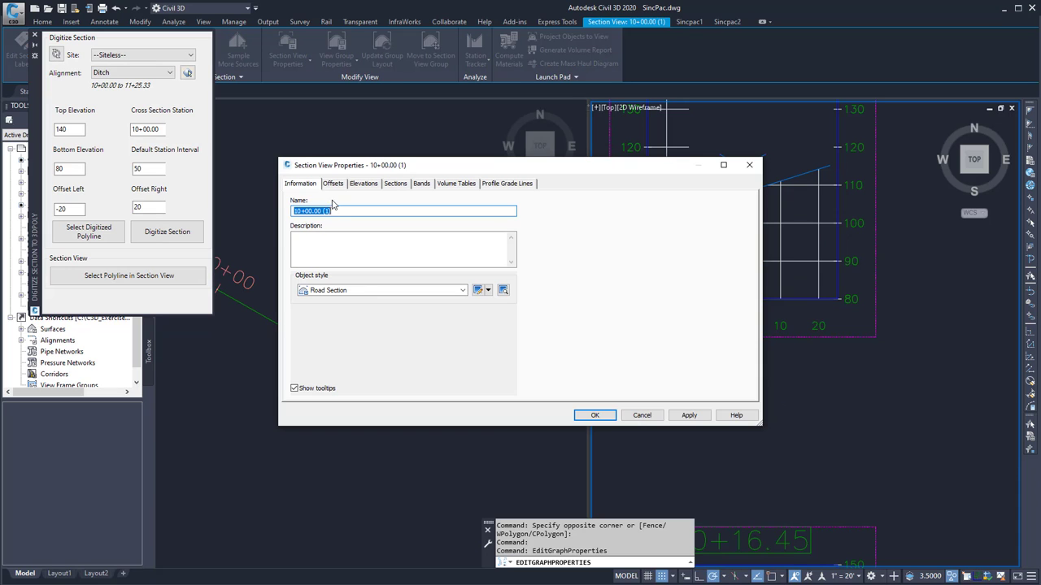
left_click(338, 184)
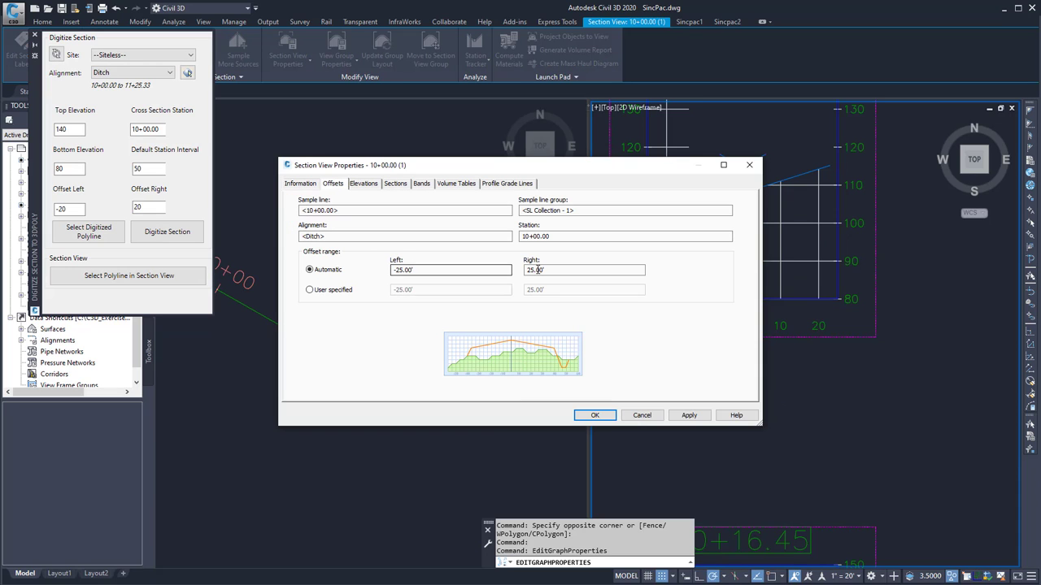
left_click(641, 415)
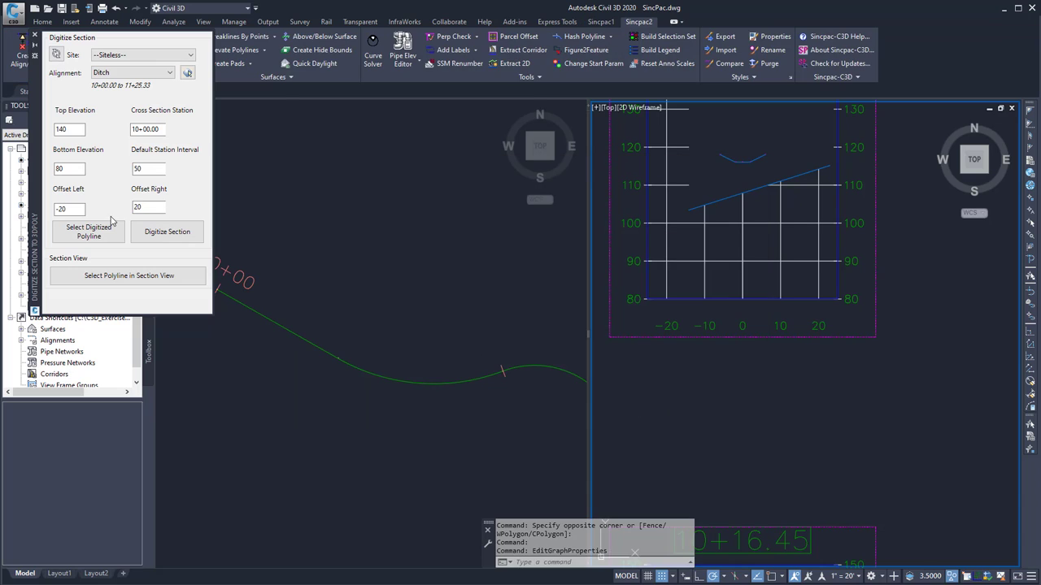
Set offsets to -25 and 25, start digitizing, and zoom into the 10+00 ditch
double_click(62, 209)
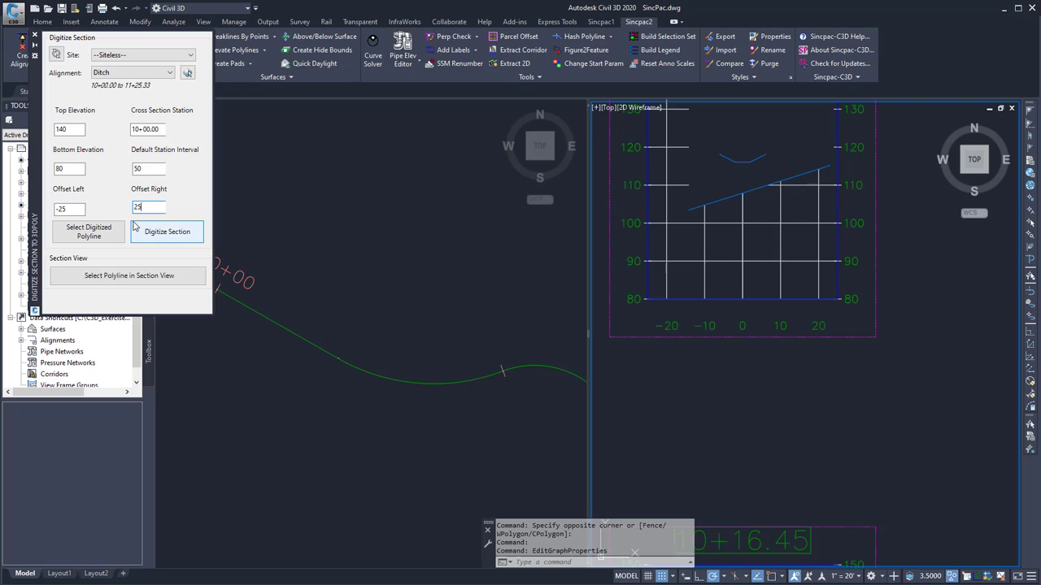
left_click(102, 236)
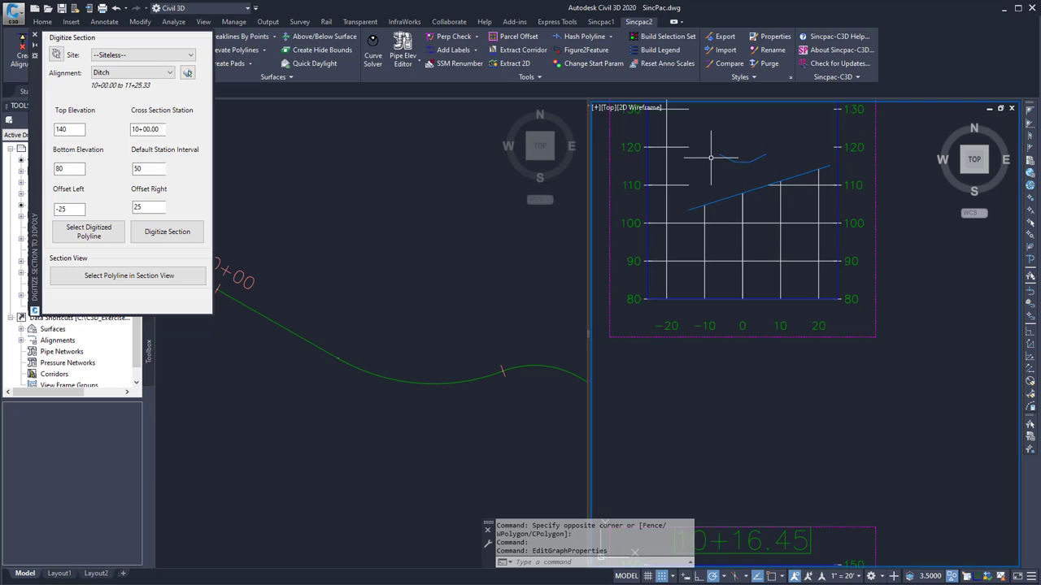
left_click(760, 157)
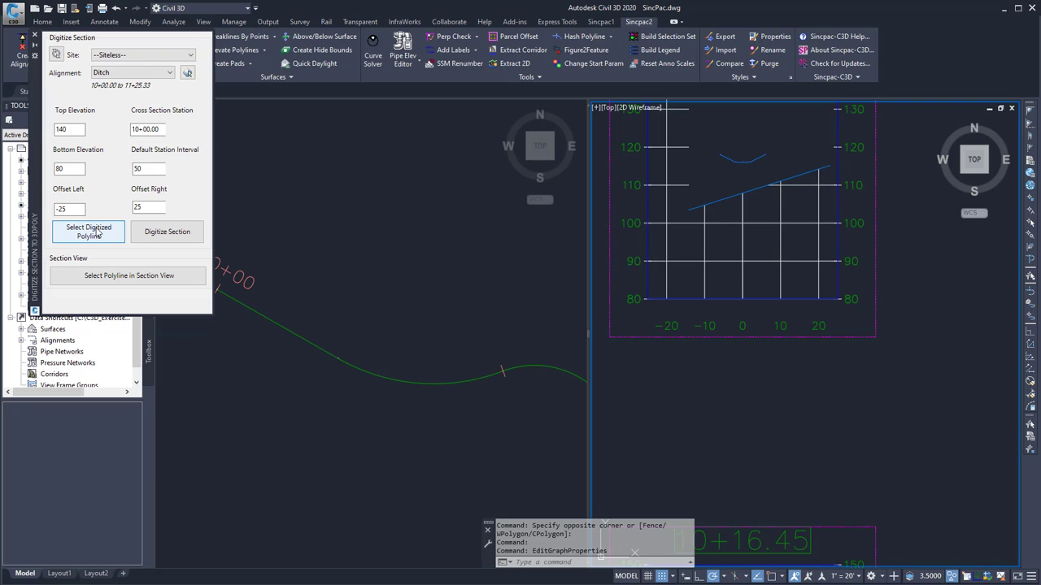
left_click(179, 235)
scroll(740, 148, "up", 3)
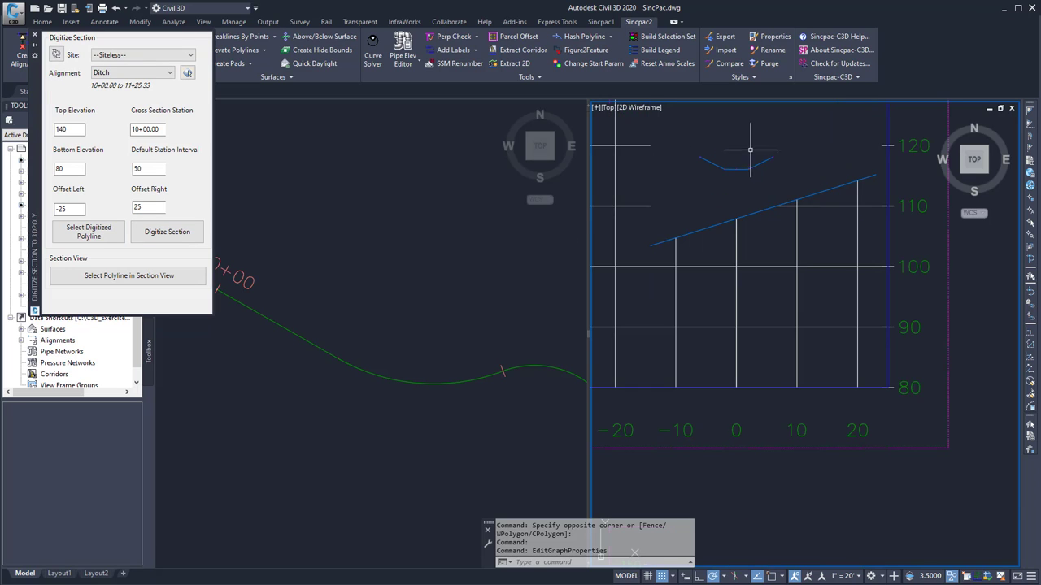
scroll(769, 172, "up", 2)
With Snap off, trace a PL polyline from the ditch's left top edge to its right top edge
type("pl")
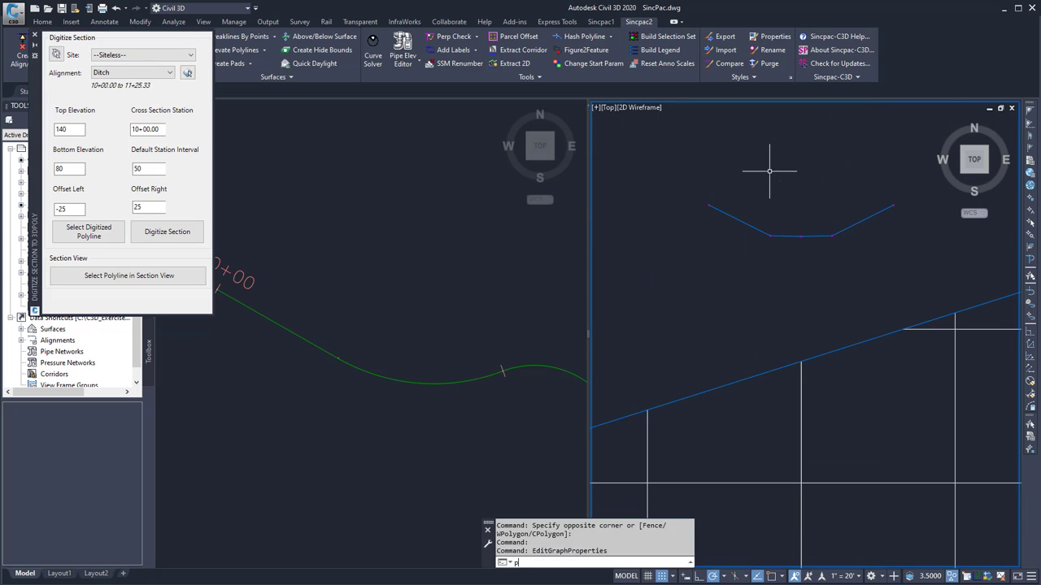
key("Return")
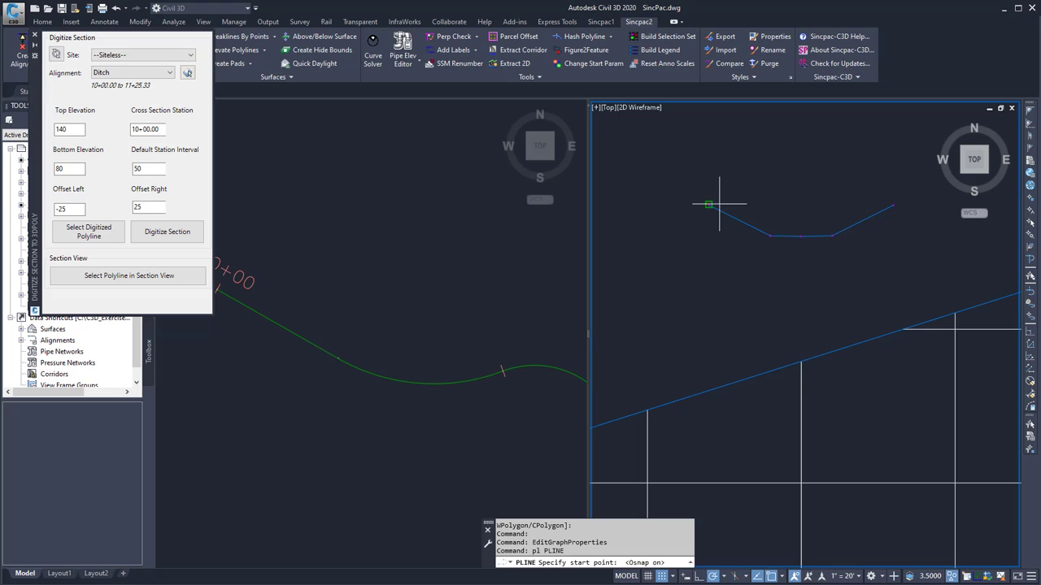
left_click(663, 576)
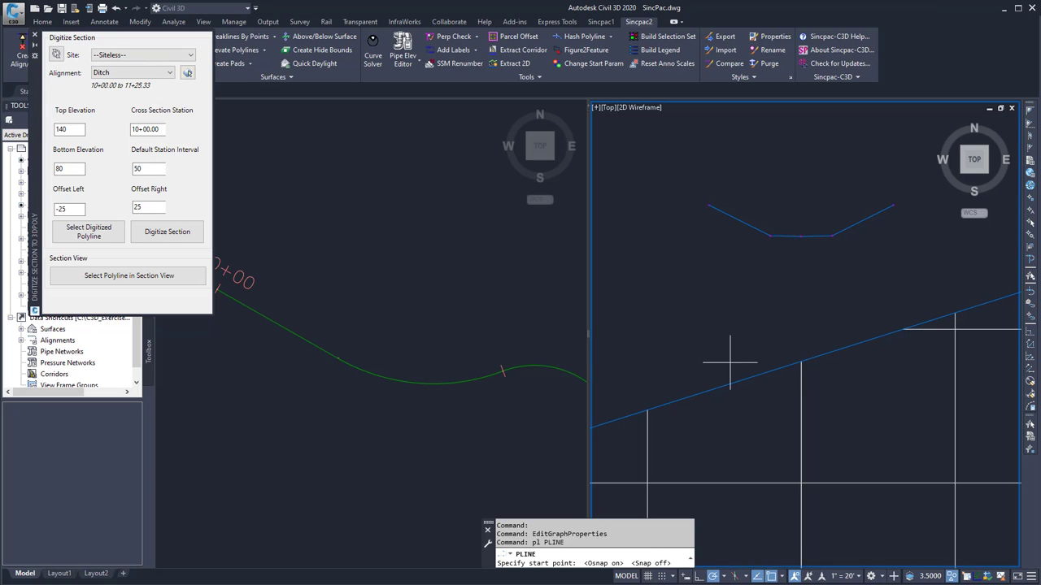
left_click(720, 212)
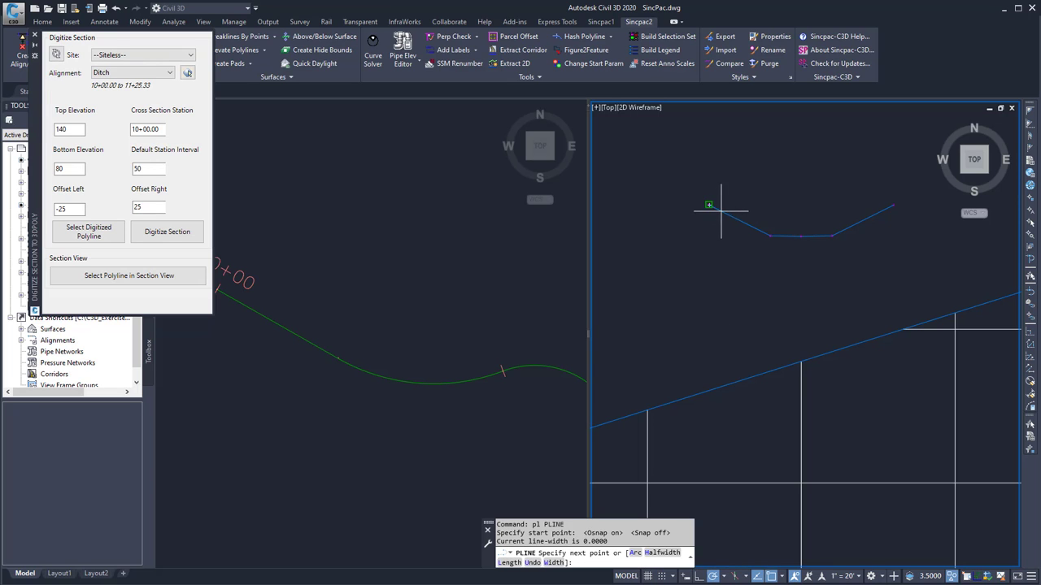
left_click(800, 236)
scroll(800, 236, "up", 10)
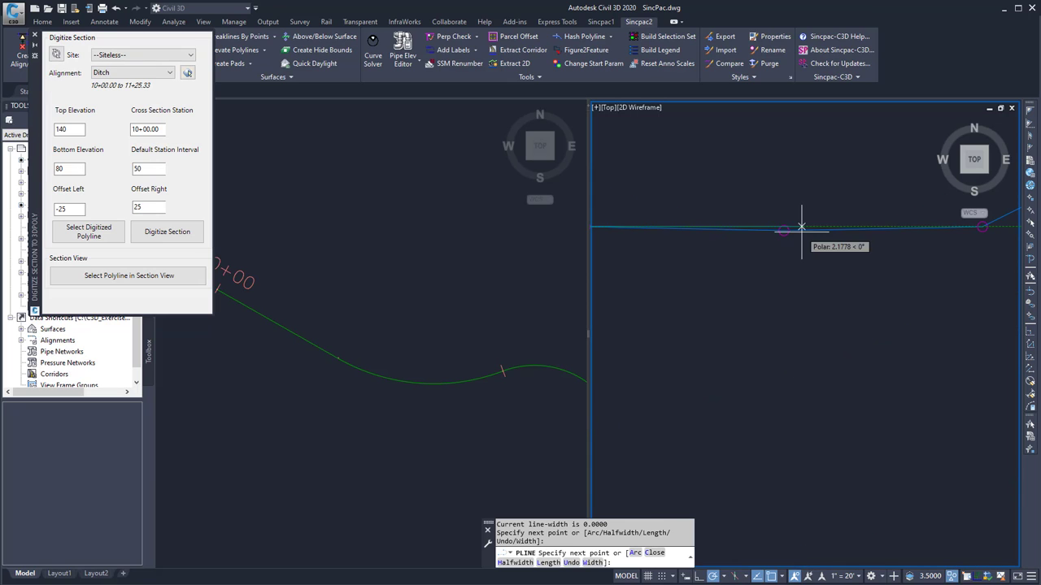
type("u")
key("Return")
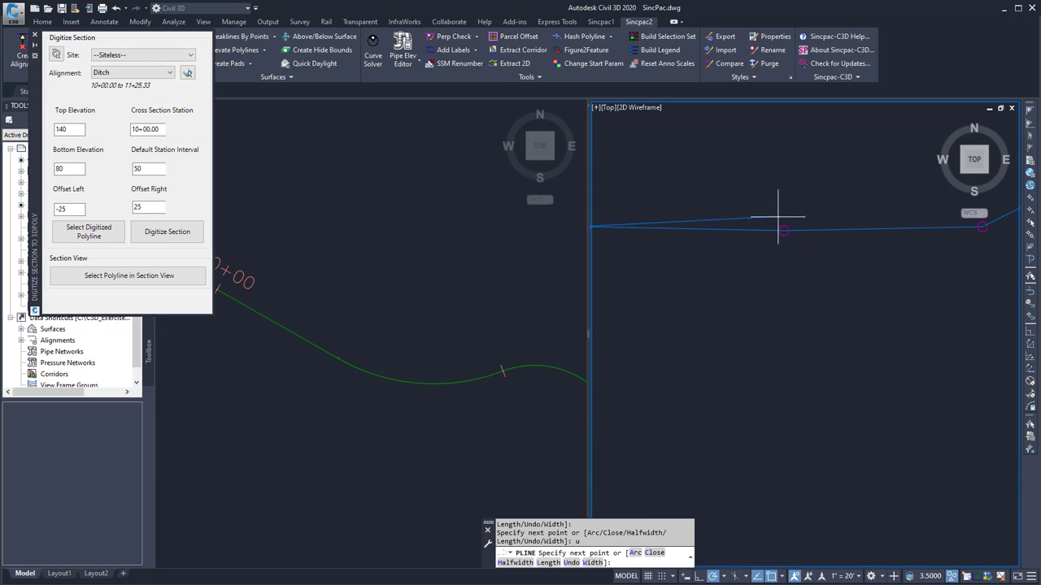
scroll(829, 240, "down", 10)
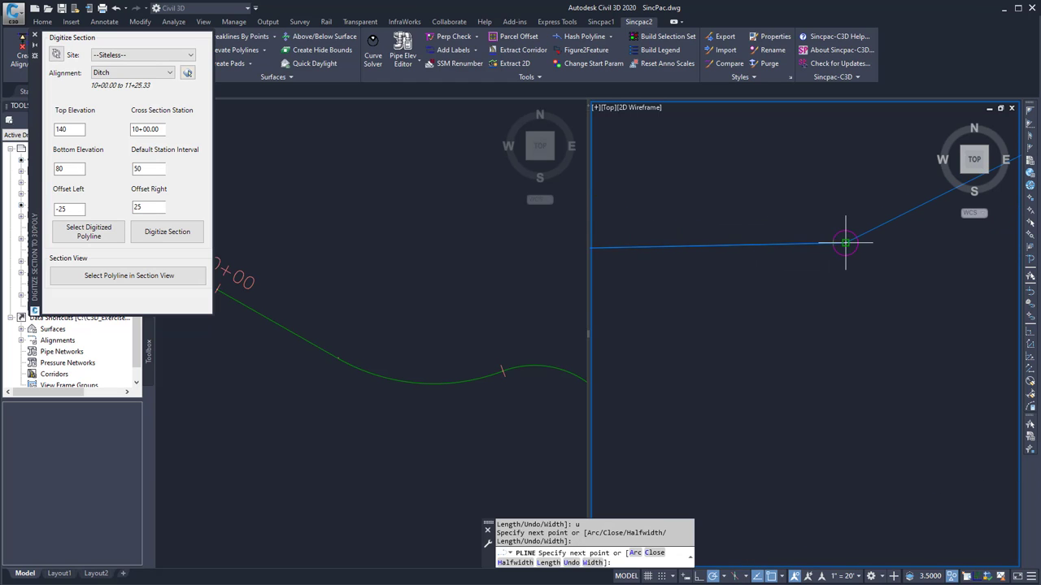
middle_click_drag(790, 233, 728, 308)
left_click(911, 217)
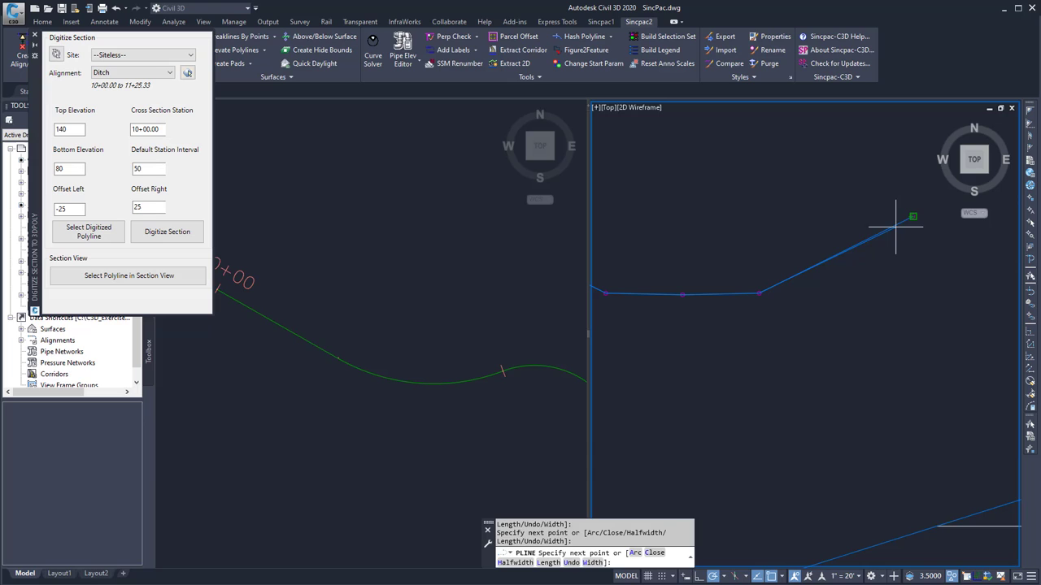
key("Return")
scroll(873, 232, "down", 4)
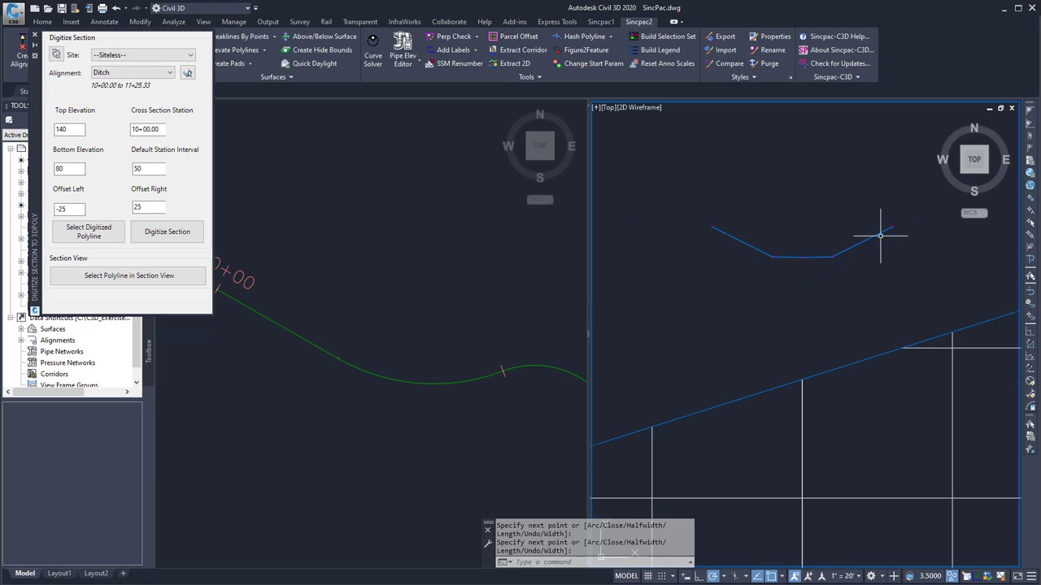
Convert the traced 10+00 ditch polyline to 3D by windowing the section view and picking it
left_click(85, 241)
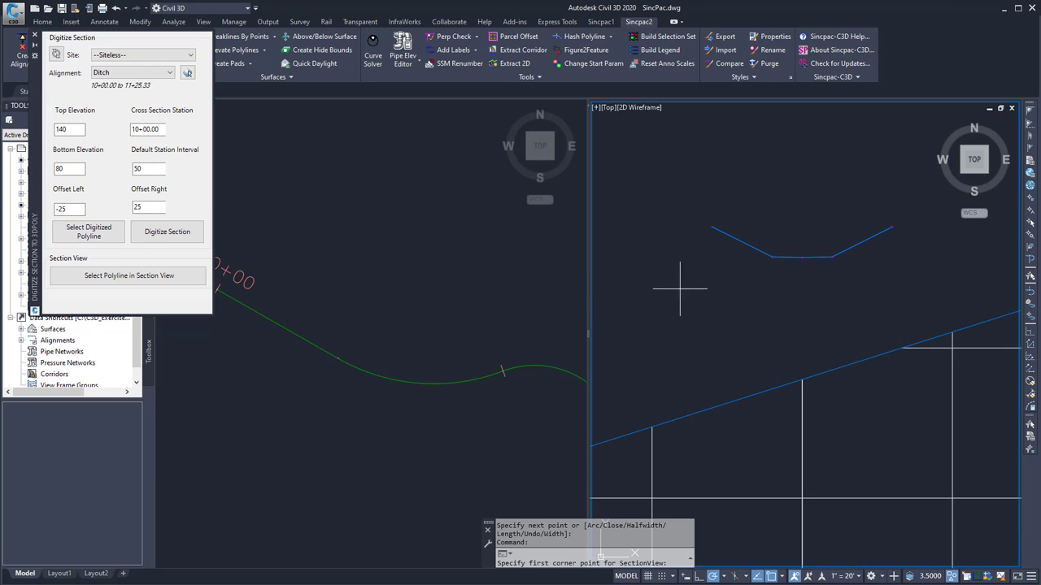
left_click(731, 253)
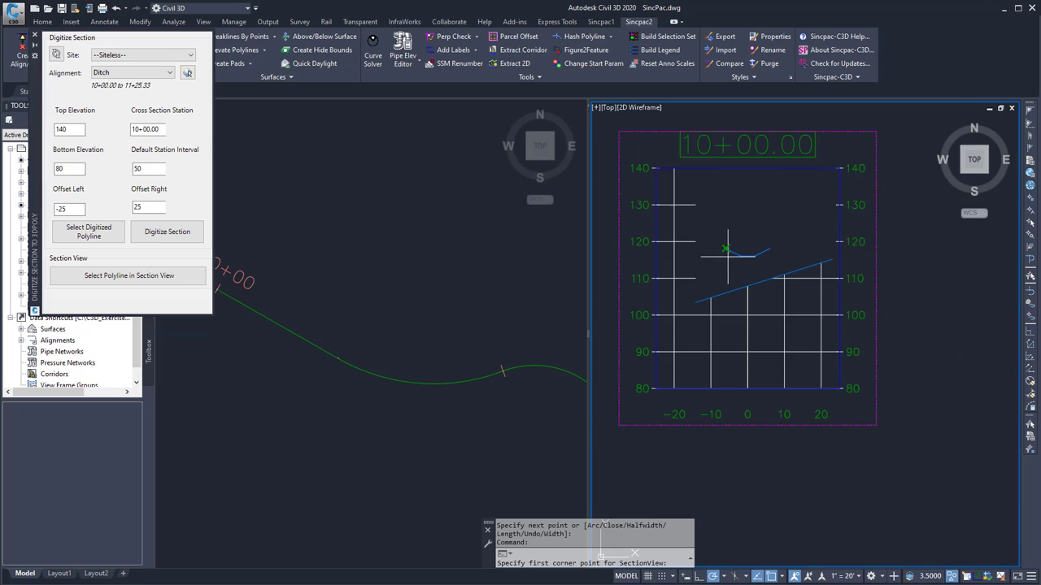
left_click(656, 168)
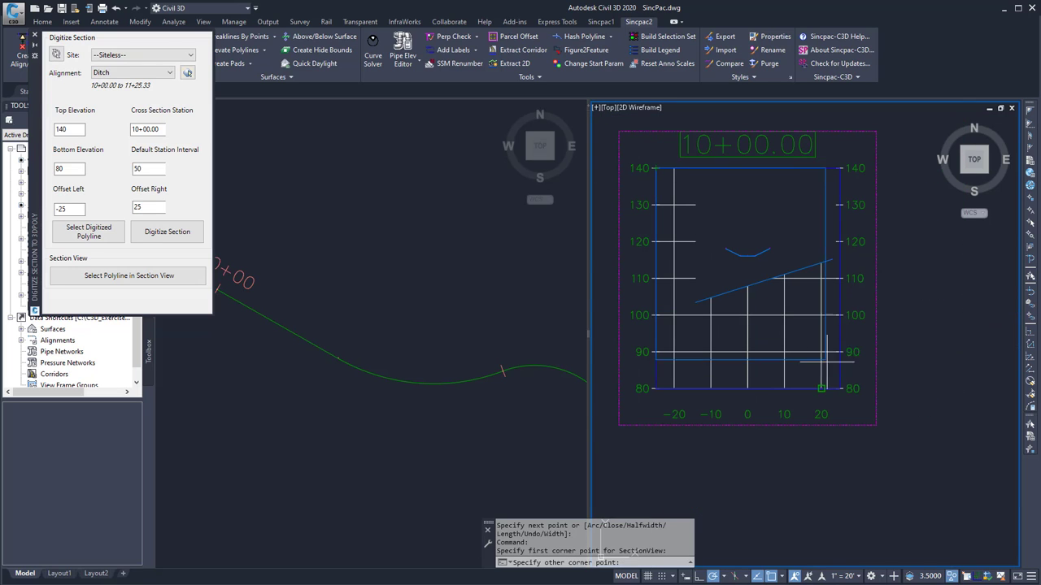
left_click(842, 388)
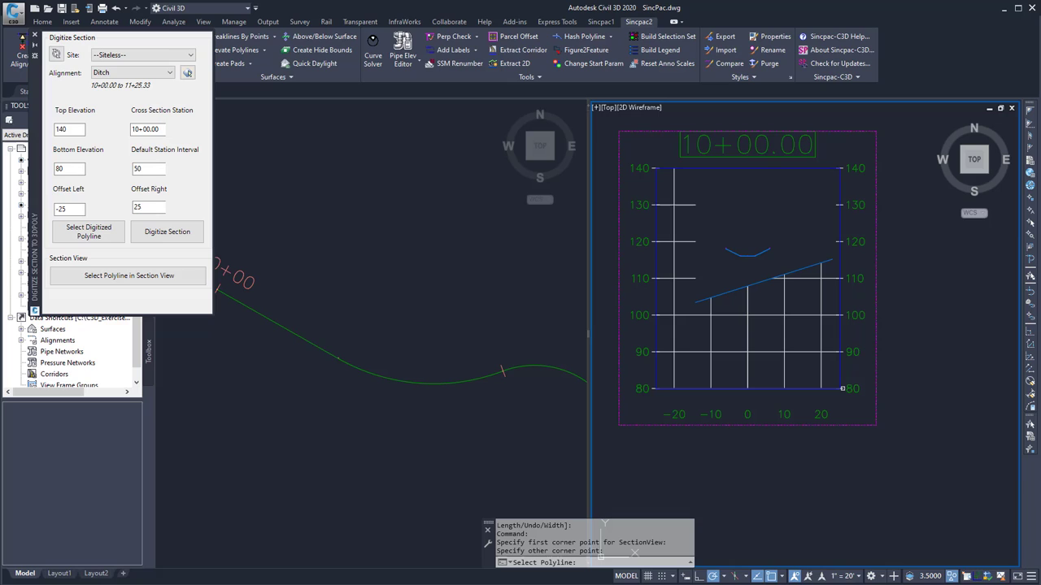
left_click(730, 252)
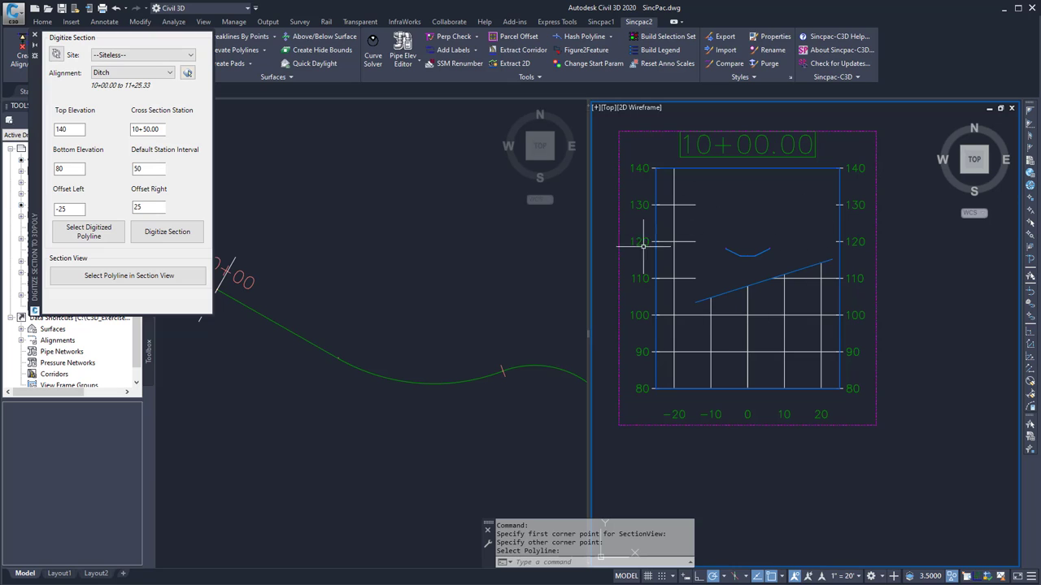
Inspect the new 3D polyline crossing the Ditch alignment at 10+00 in plan
left_click(426, 293)
middle_click_drag(274, 256, 383, 301)
scroll(383, 302, "down", 2)
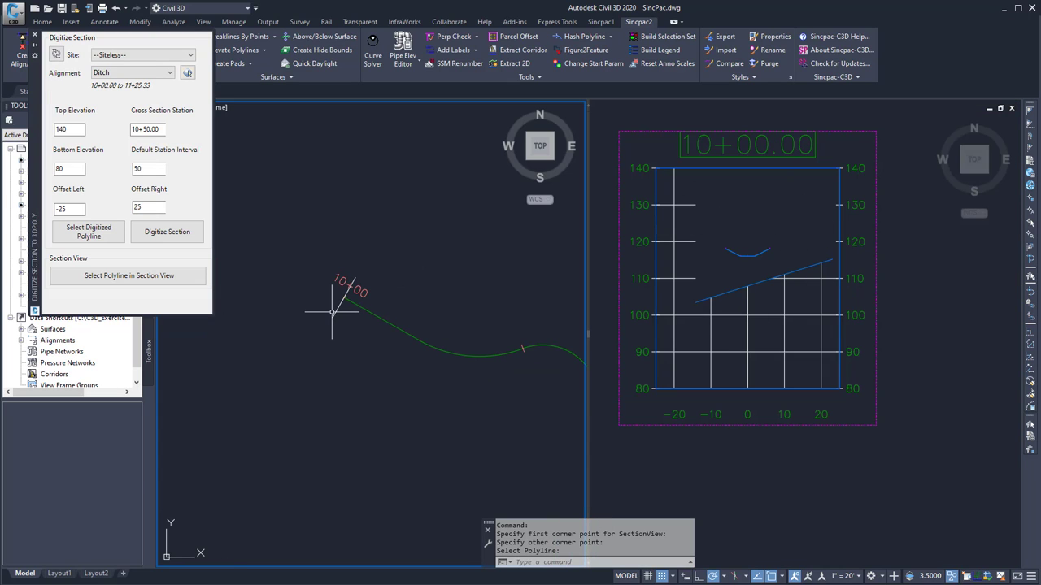
left_click(337, 309)
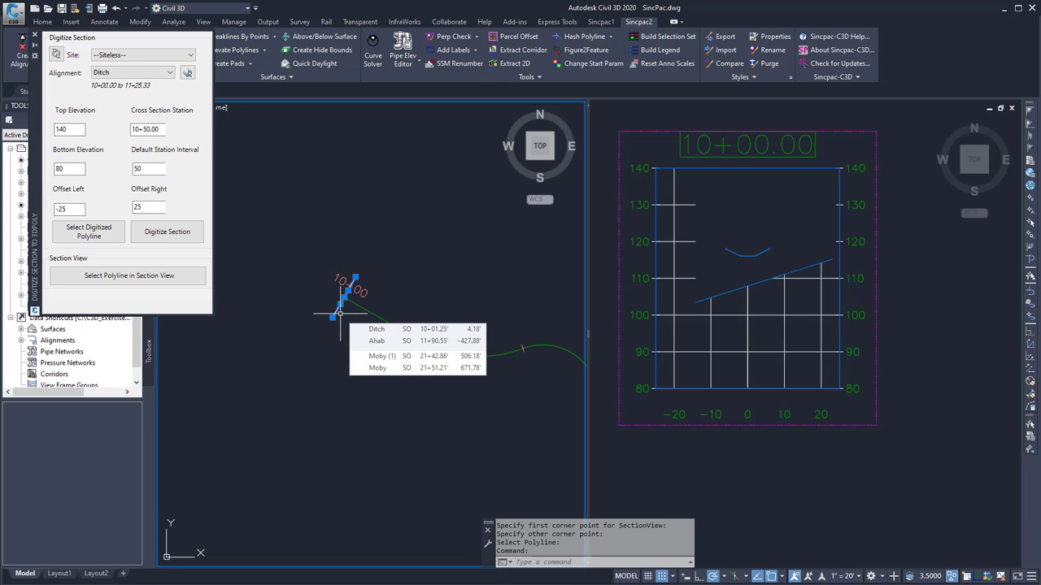
left_click(833, 261)
Pan to the 10+16.45 section and change the station value in the palette
middle_click_drag(792, 389, 843, 120)
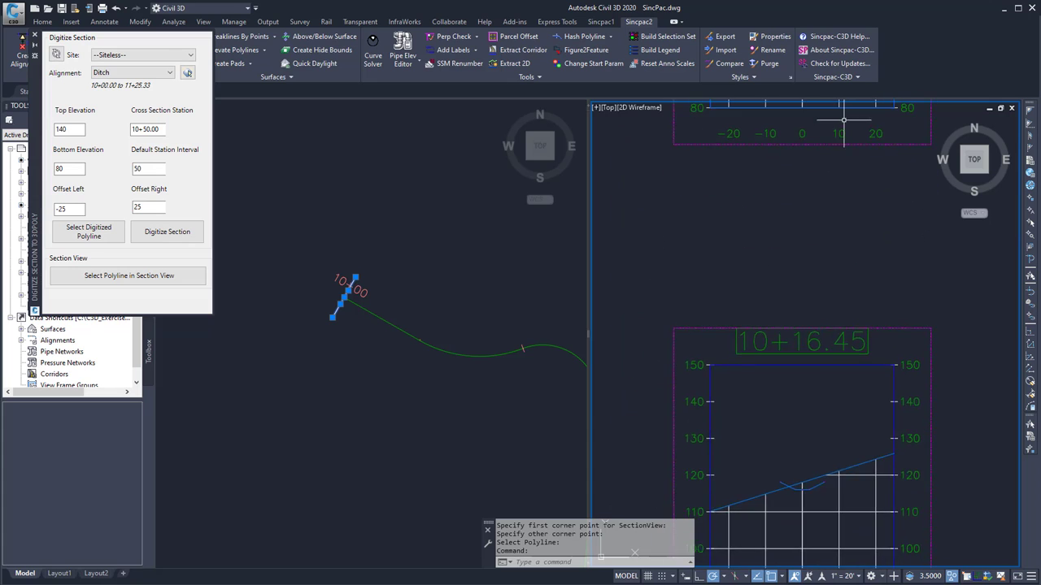
key("Escape")
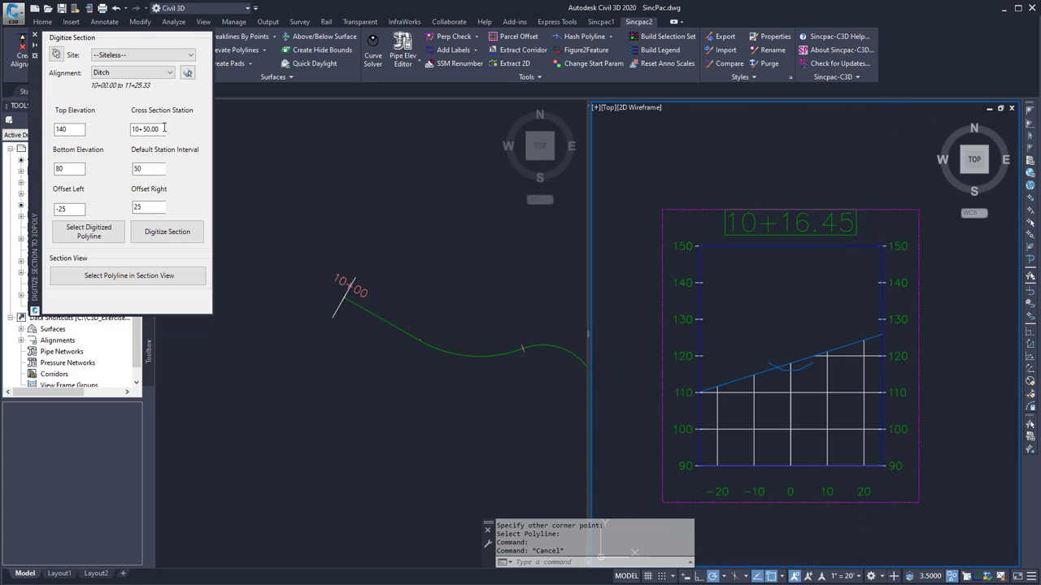
left_click_drag(144, 129, 173, 134)
type("16.4")
left_click(153, 168)
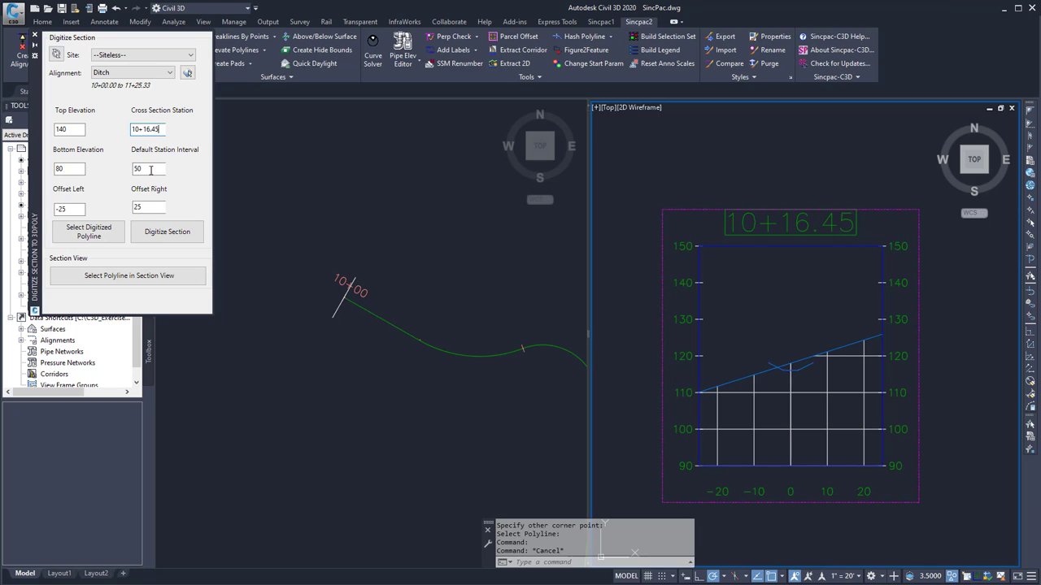
Cancel the pending section pick and set top elevation 150, bottom elevation 90
left_click(167, 242)
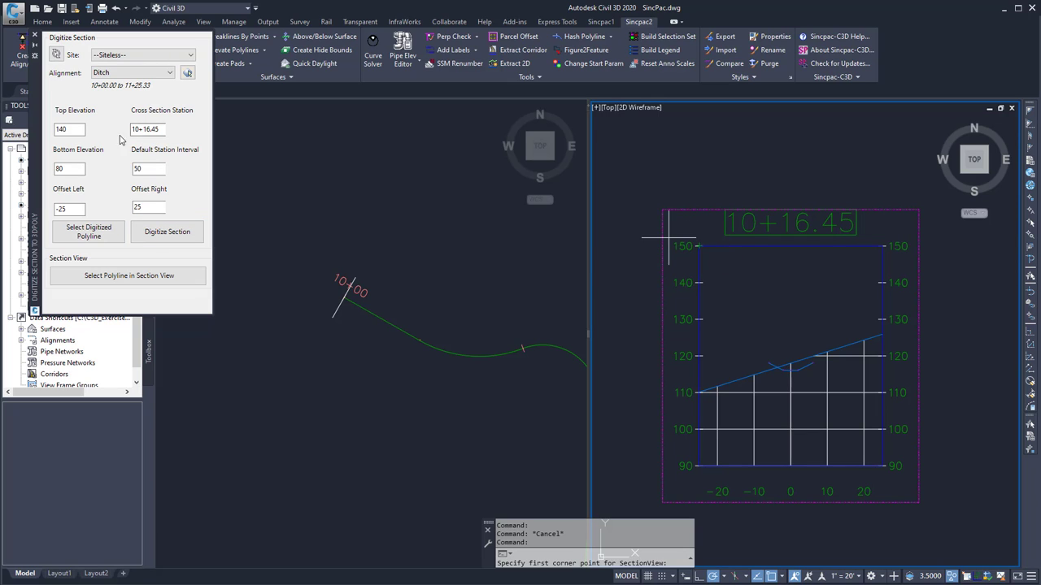
key("Escape")
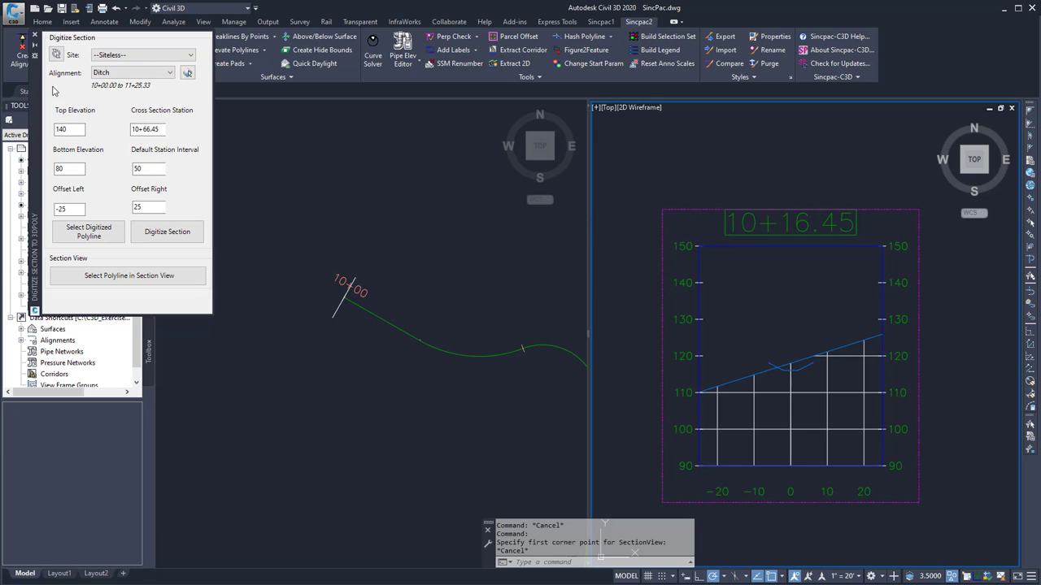
left_click(63, 130)
left_click(58, 168)
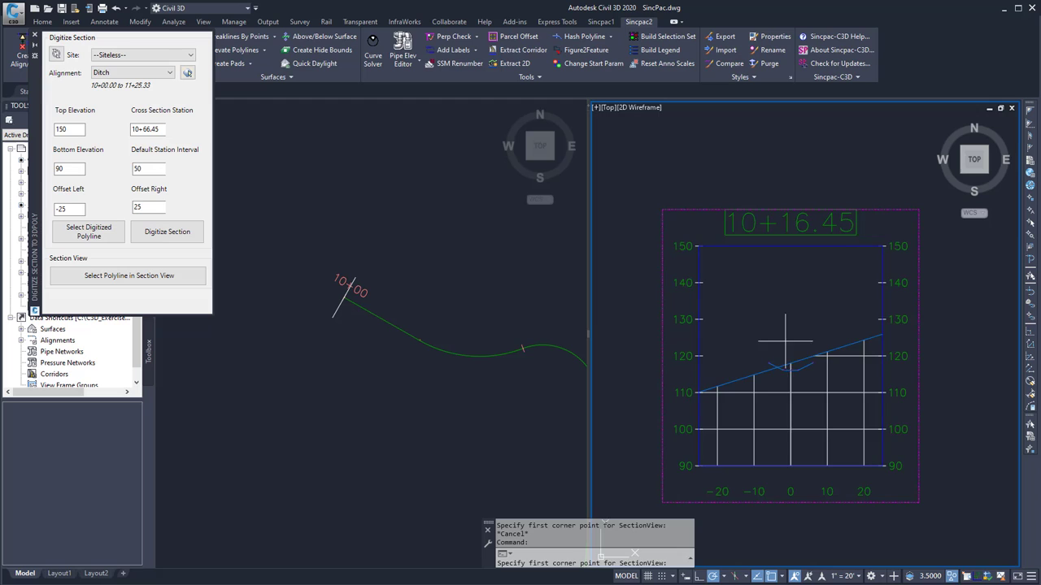
Restart digitizing and window the 11+16.45 section view by its top-left and bottom-right corners
scroll(785, 342, "up", 3)
left_click(685, 313)
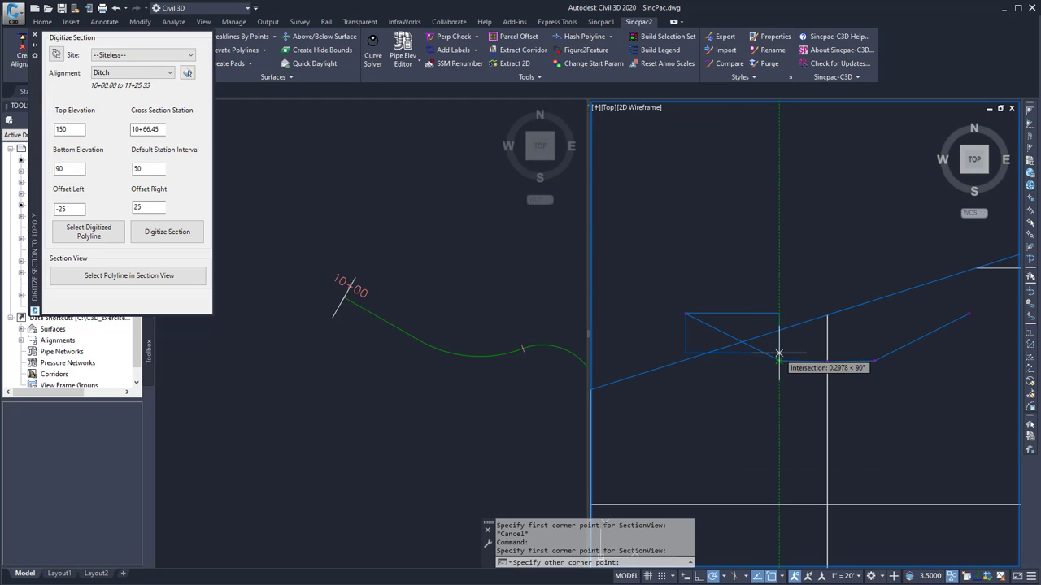
left_click(779, 354)
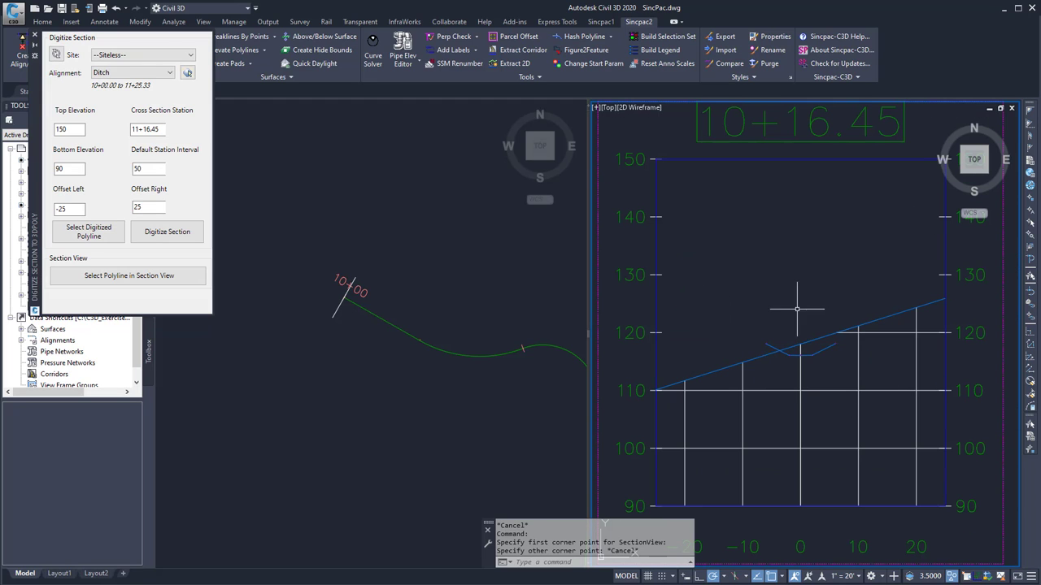
left_click(166, 232)
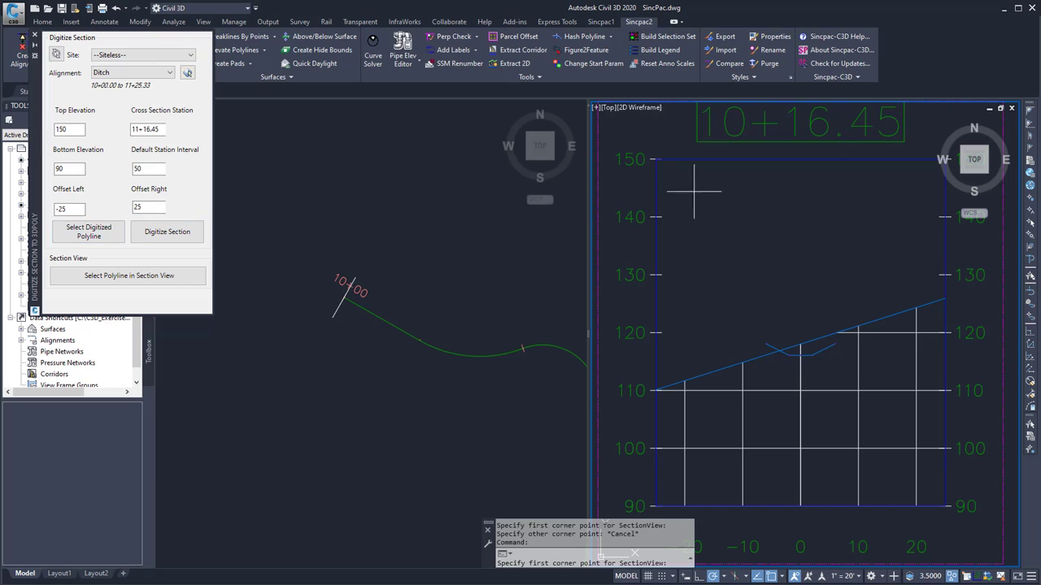
left_click(653, 160)
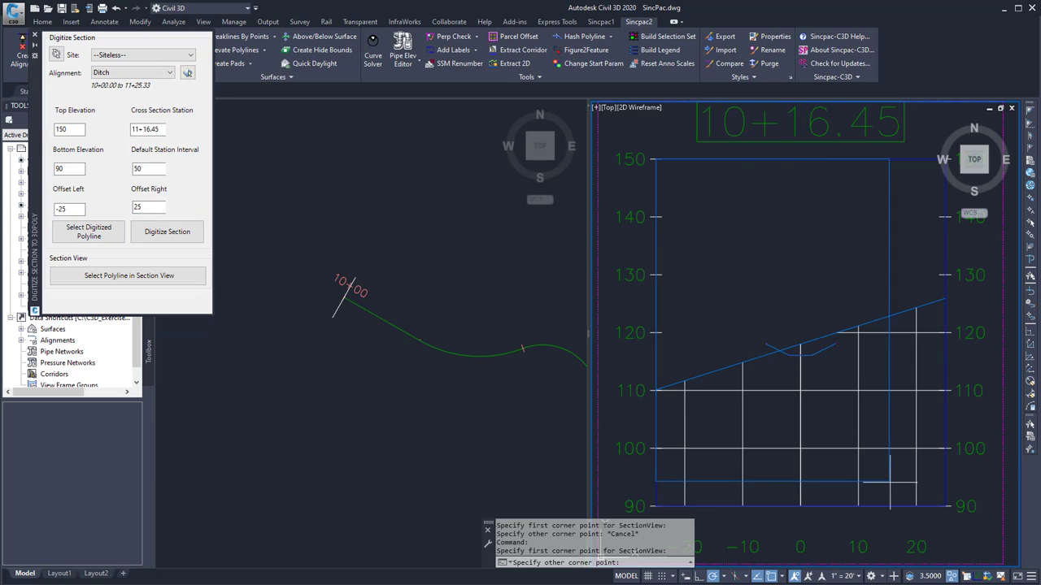
left_click(945, 505)
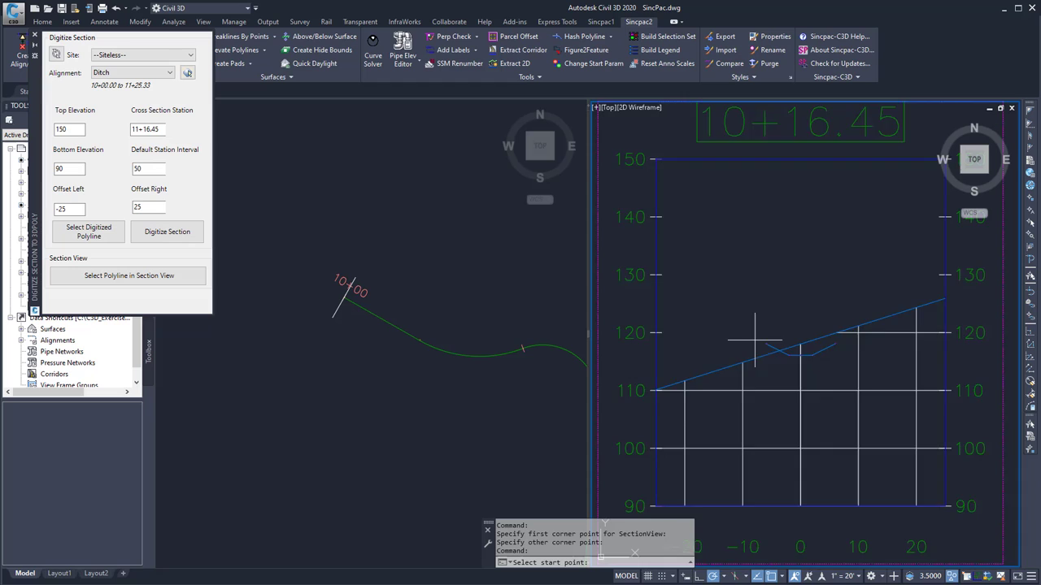
scroll(755, 340, "up", 5)
Trace the ditch with Endpoint snaps from the ground line, across the bottom, to the far slope
left_click(825, 360)
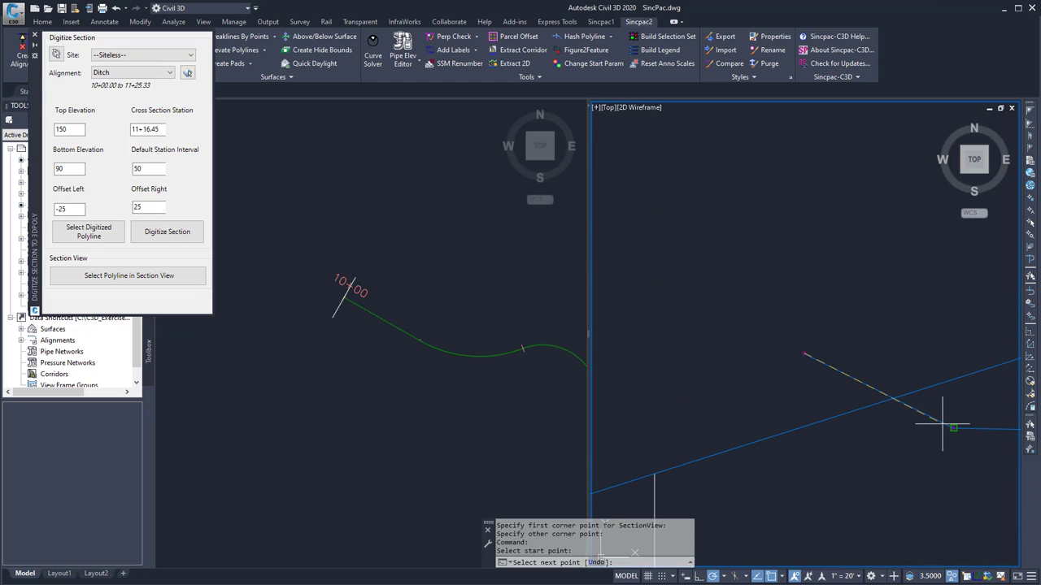
middle_click_drag(945, 423, 746, 376)
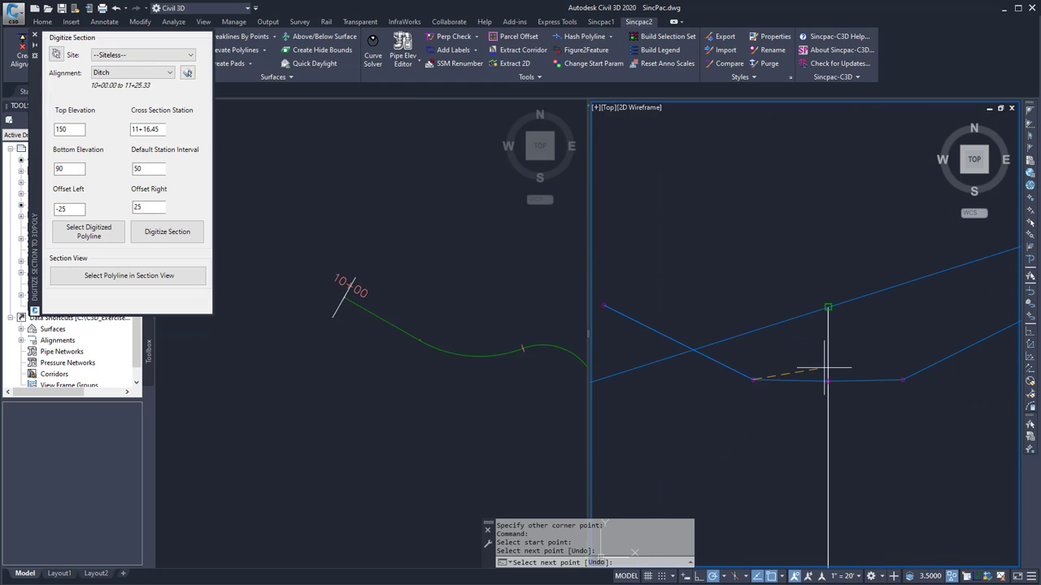
right_click(828, 381, "shift")
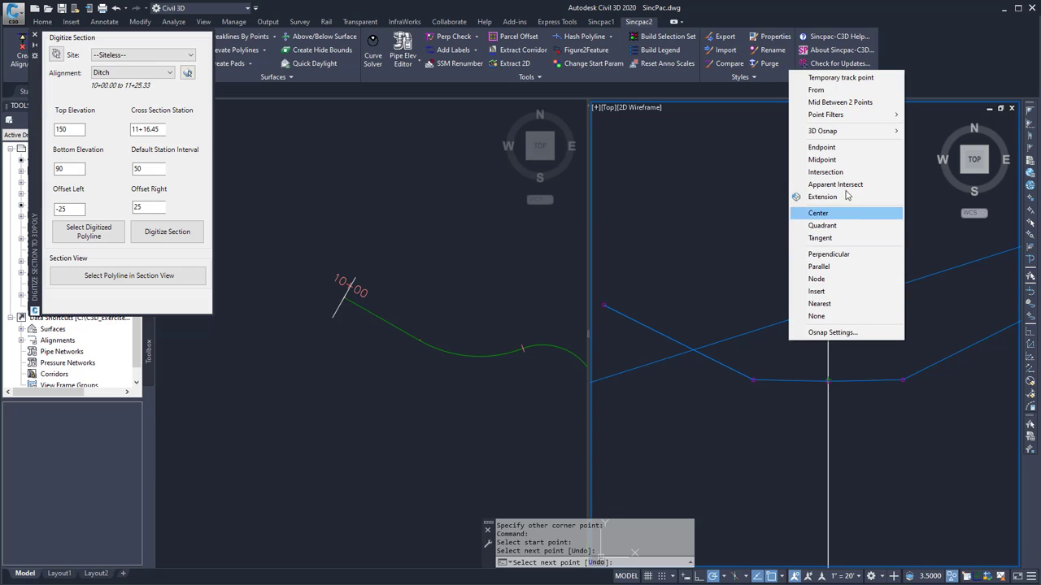
left_click(844, 149)
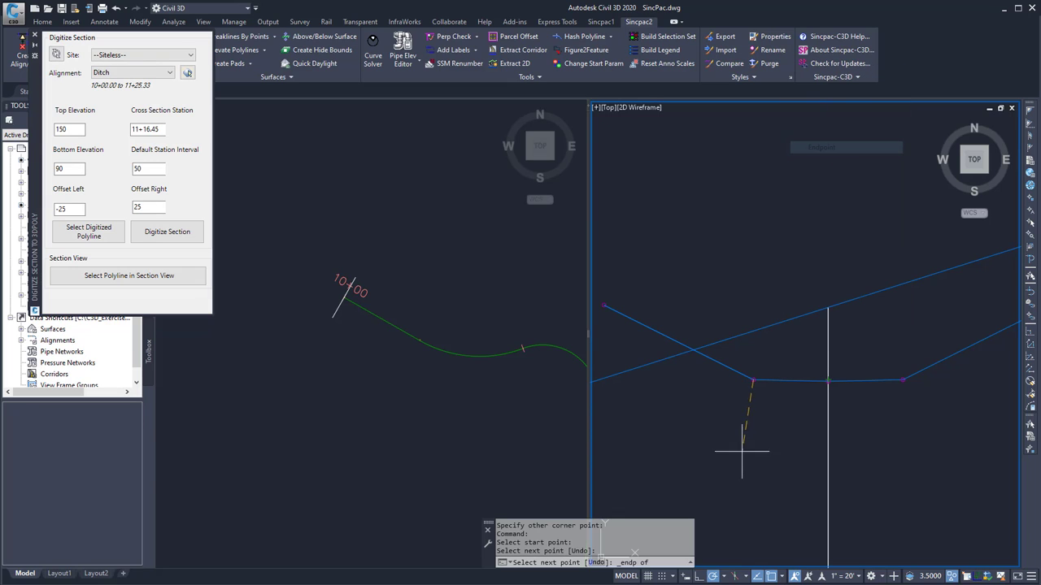
left_click(822, 375)
left_click(904, 379)
middle_click_drag(954, 354, 762, 435)
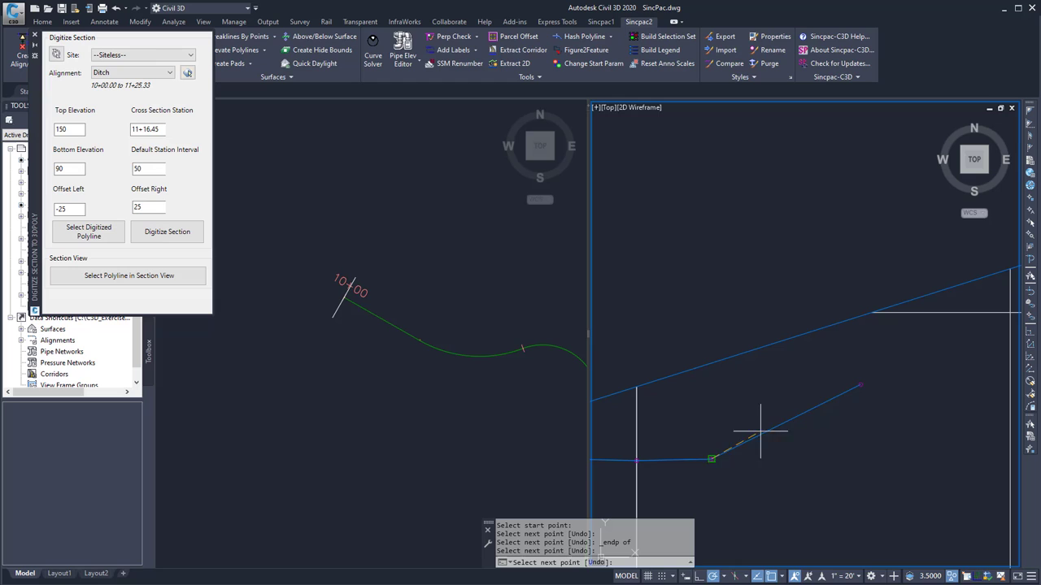
left_click(861, 385)
key("Return")
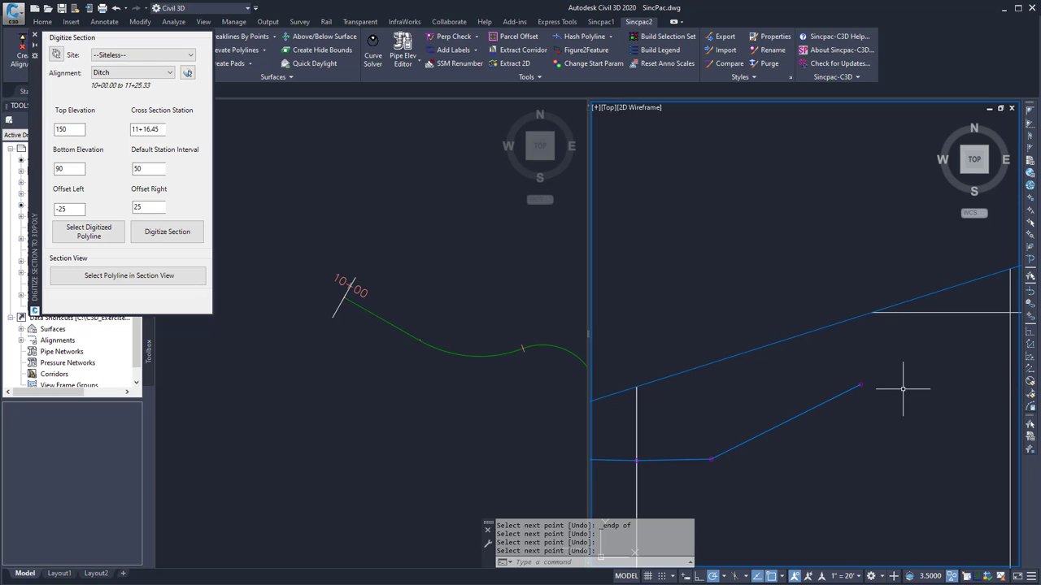
Zoom out in plan, check the new cross-section line near 11+16, then zoom out the section view
left_click(426, 412)
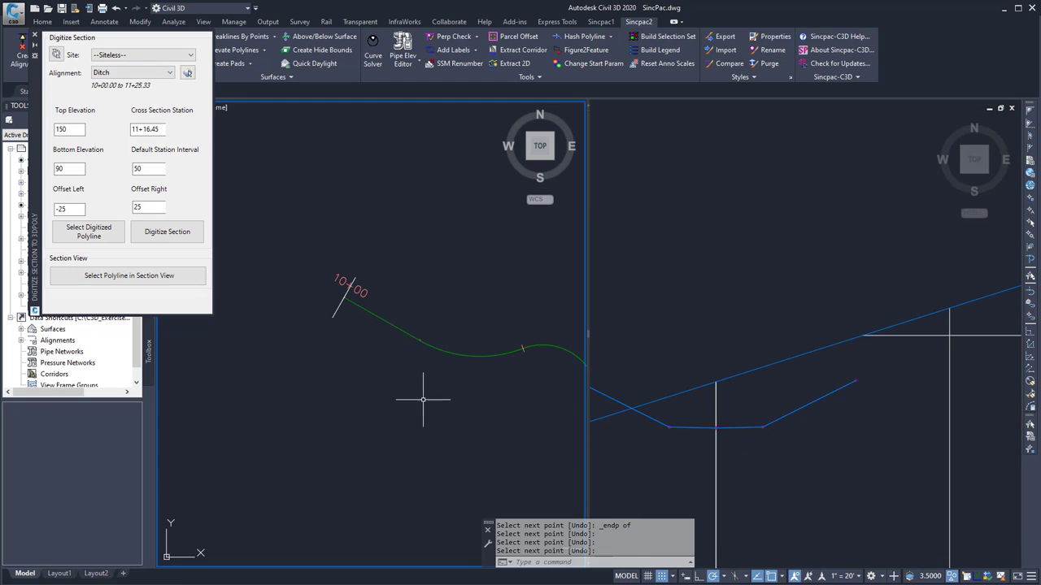
scroll(415, 398, "down", 3)
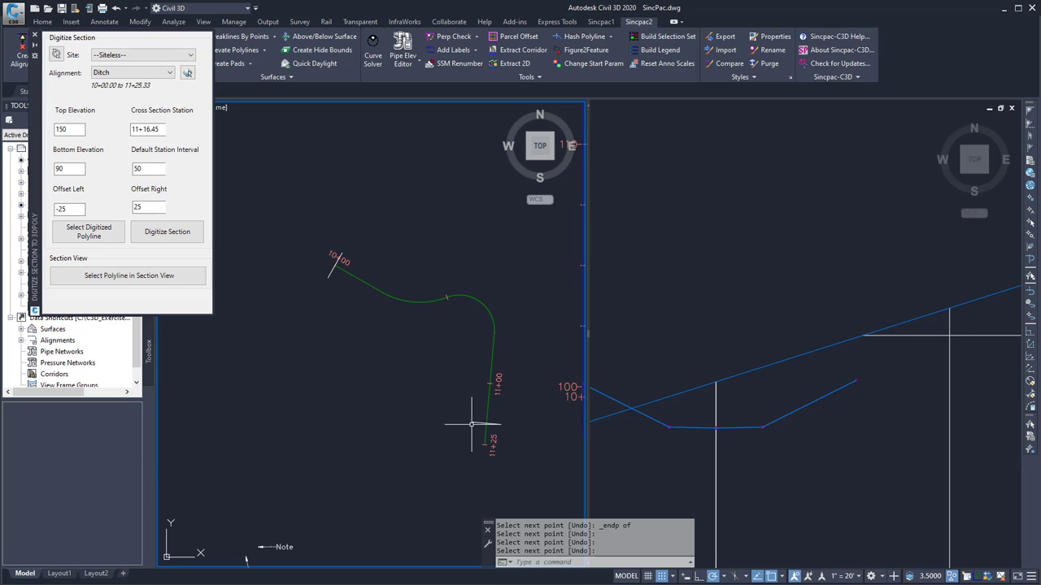
left_click(478, 422)
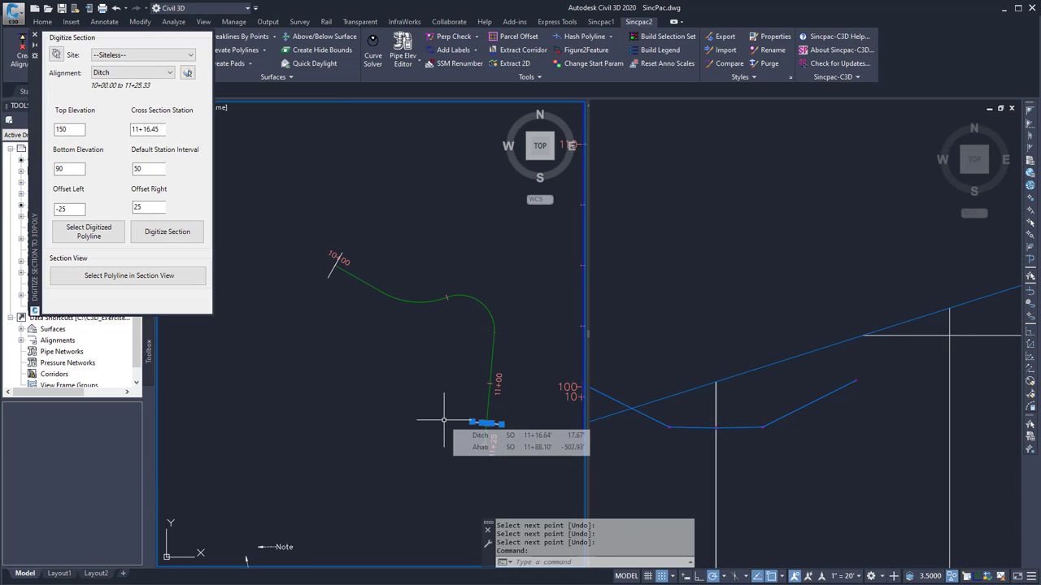
key("Escape")
left_click(739, 314)
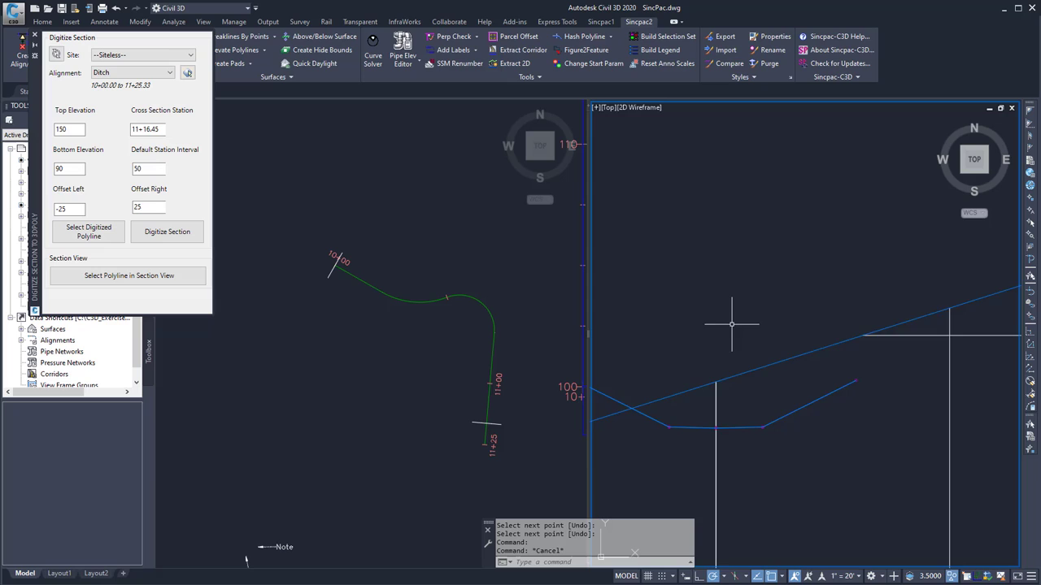
scroll(739, 313, "down", 2)
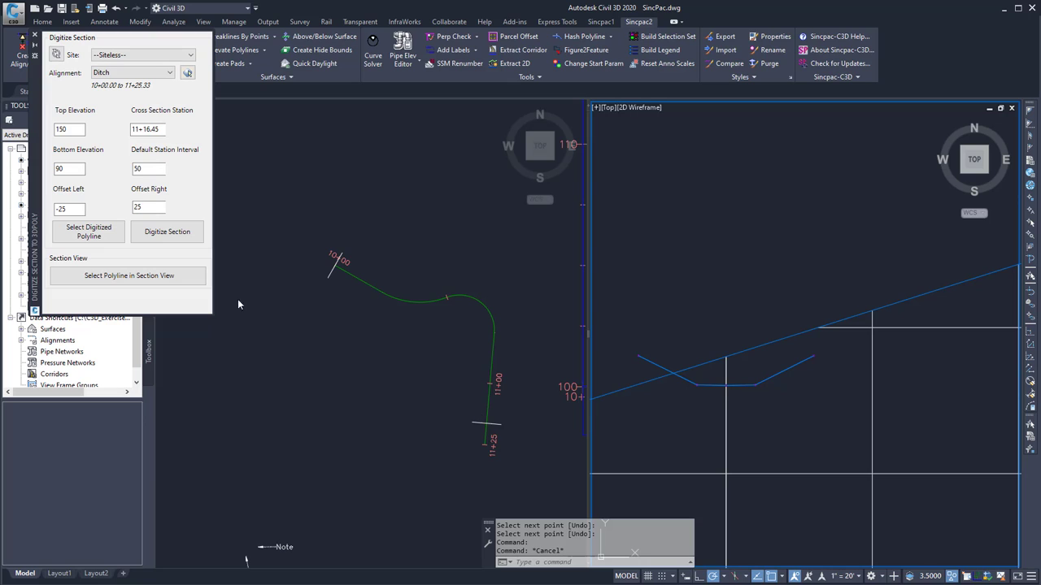
Drag the Digitize Section palette's corner to enlarge it, then make the plan view active
left_click_drag(213, 317, 265, 417)
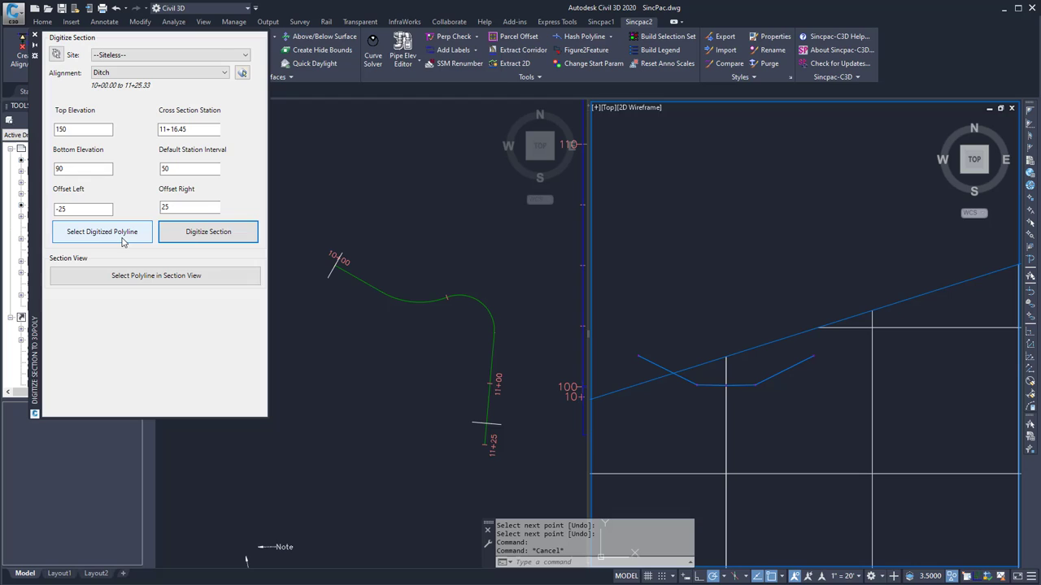
left_click(197, 238)
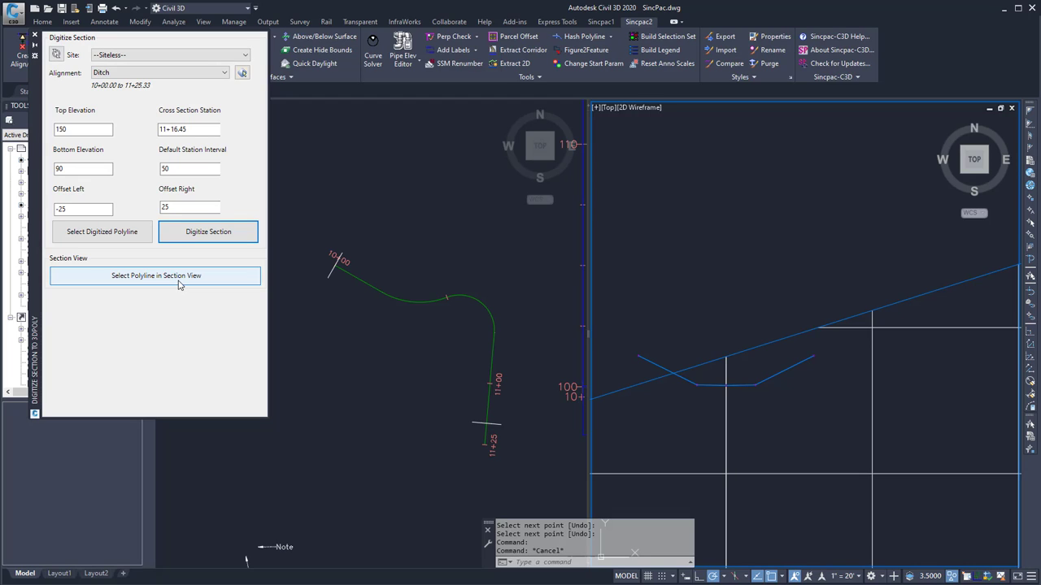
left_click(458, 261)
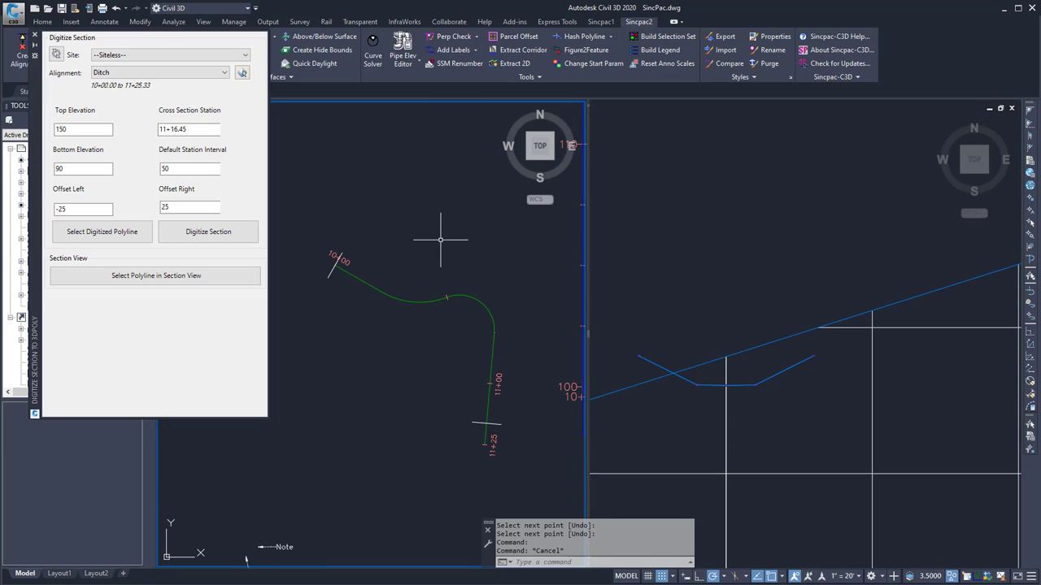